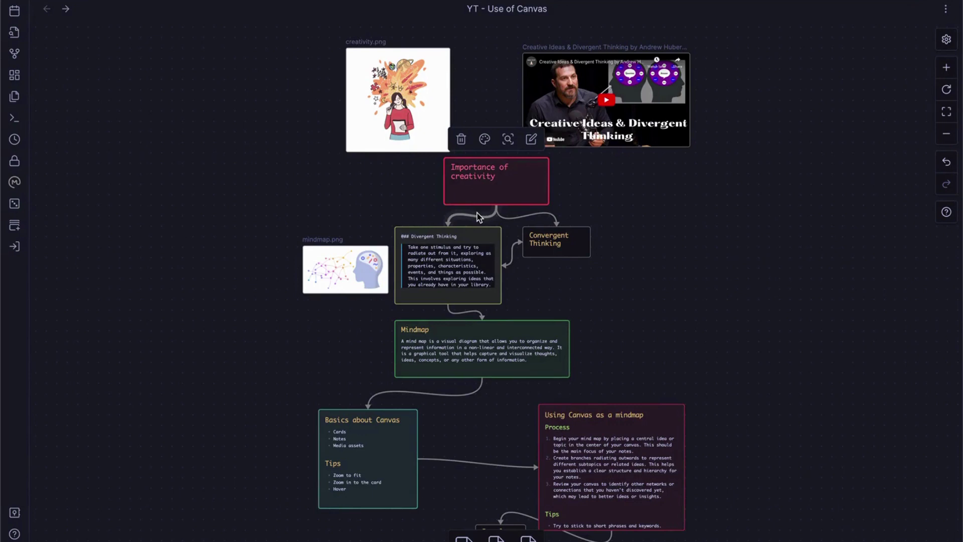
# Zoom the canvas onto the embedded Creative Ideas & Divergent Thinking YouTube video card.
pyautogui.click(556, 90)
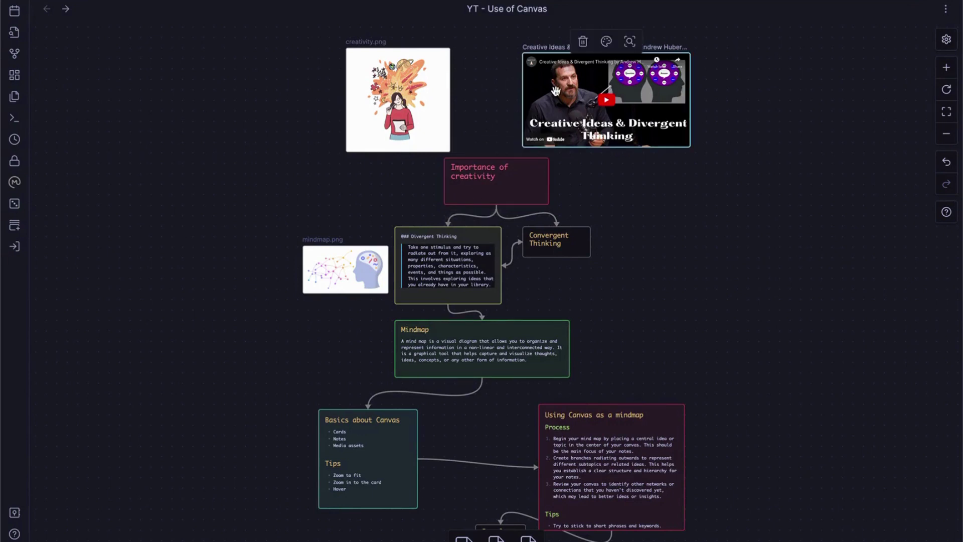
pyautogui.hotkey('shift', '2')
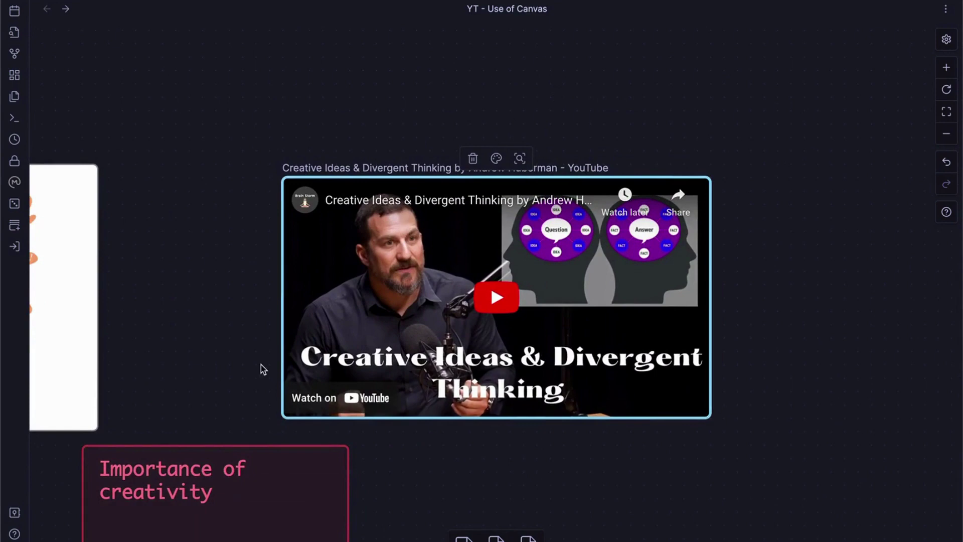
# Select the Divergent Thinking card and zoom to it with Shift+2.
pyautogui.scroll(-10, 261, 366)
pyautogui.hscroll(-6, 261, 365)
pyautogui.click(333, 369)
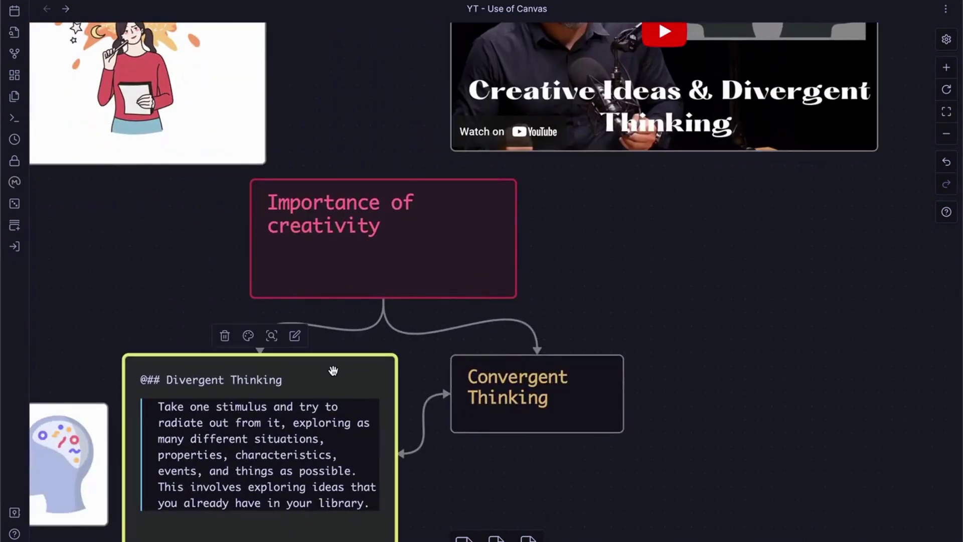
pyautogui.hotkey('shift', '2')
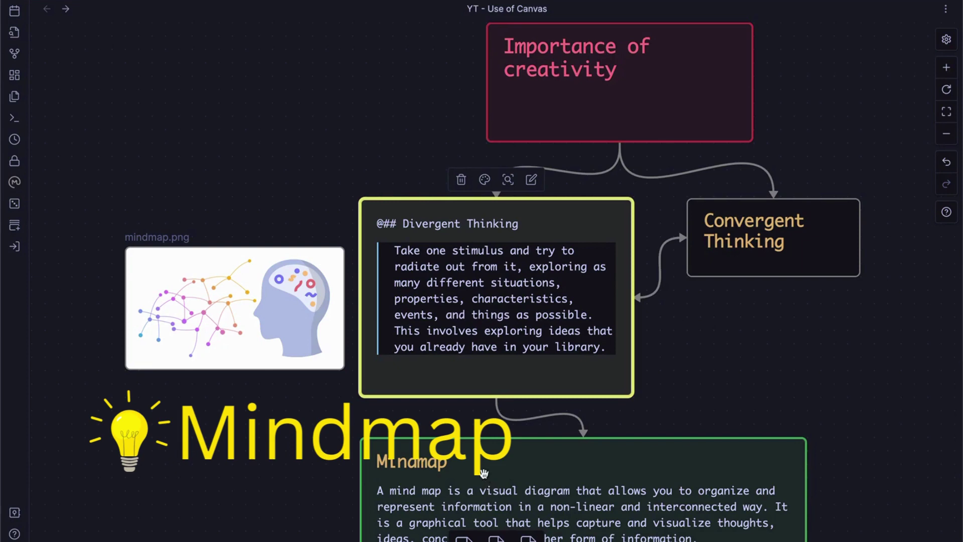
# Centre the view on the Mindmap card, then zoom to fit the whole creativity mind map.
pyautogui.click(483, 472)
pyautogui.hotkey('shift', '2')
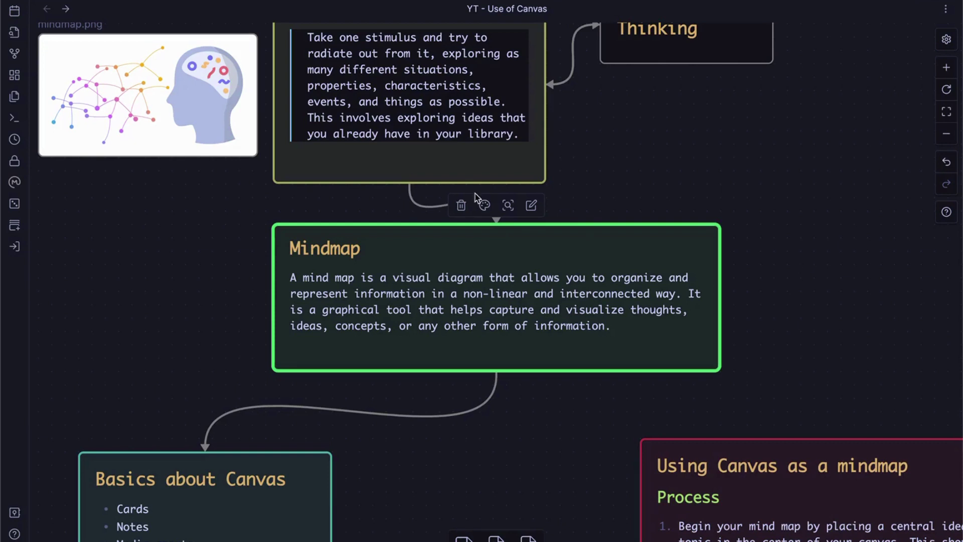
pyautogui.hotkey('shift', '1')
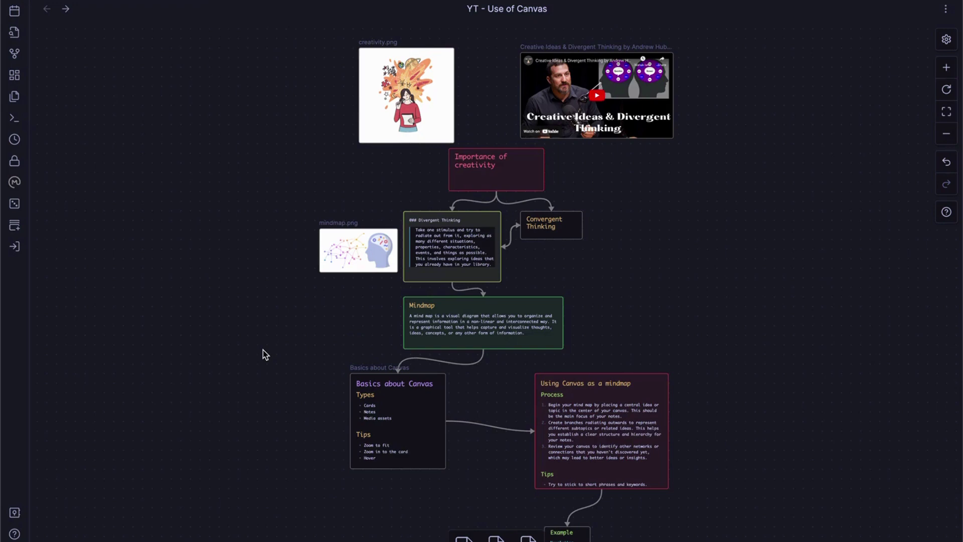
# Zoom onto the Basics about Canvas card, then select the Mindmap card above it.
pyautogui.click(426, 407)
pyautogui.hotkey('shift', '2')
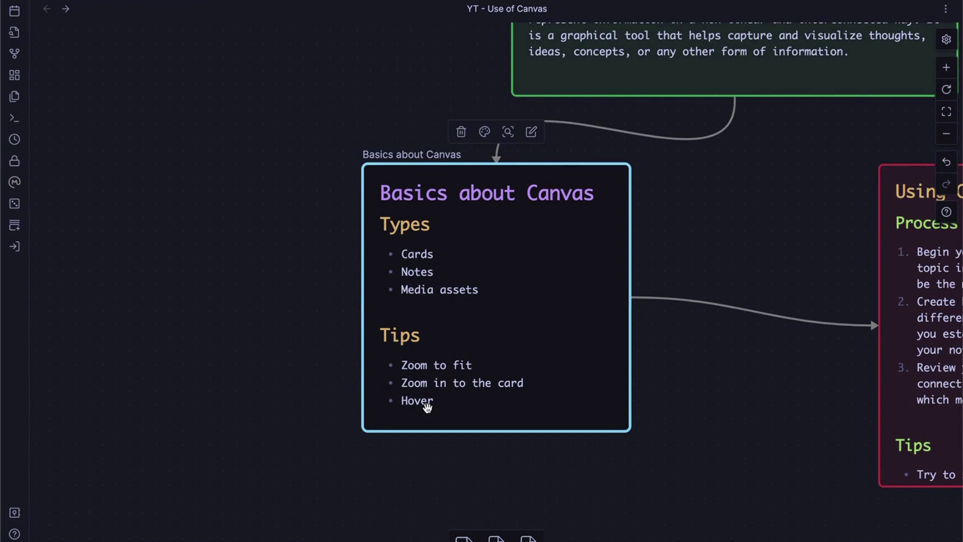
pyautogui.hscroll(5, 427, 406)
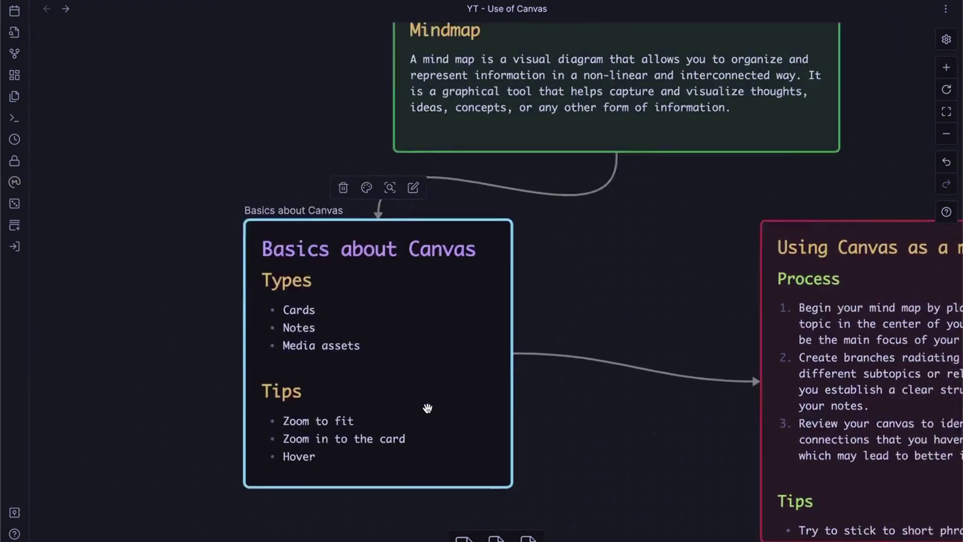
pyautogui.click(387, 150)
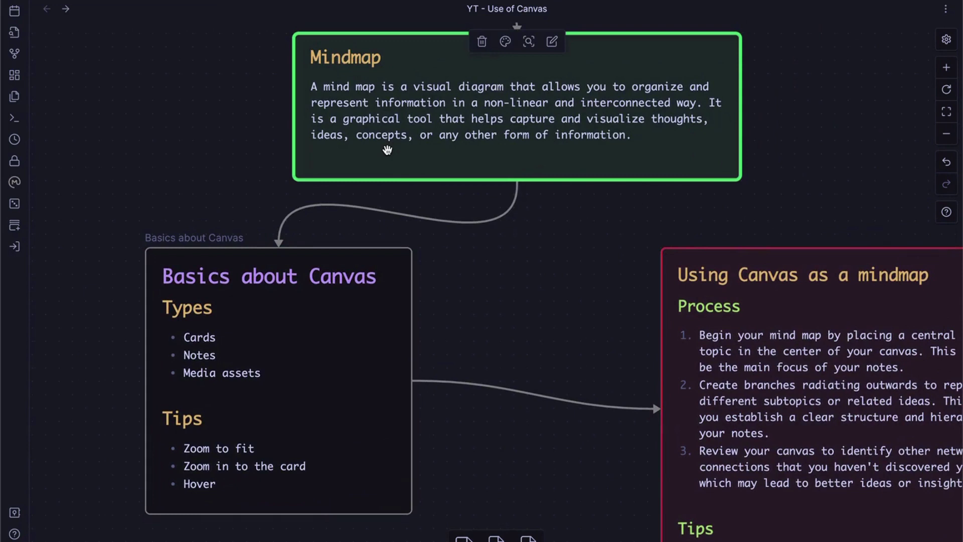
# Convert the Mindmap card into a file named 'MIndmap definition'.
pyautogui.rightClick(388, 150)
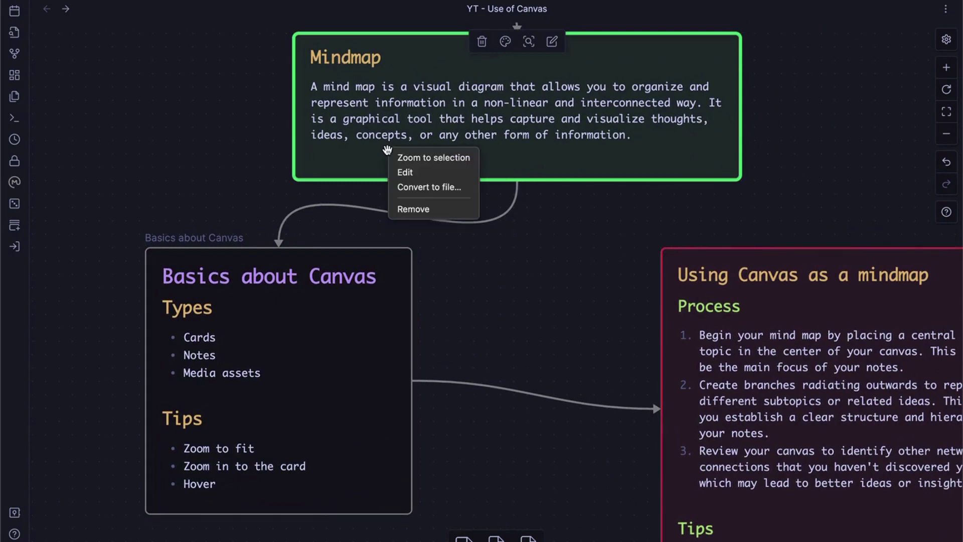
pyautogui.click(406, 188)
pyautogui.write('MIndmap ')
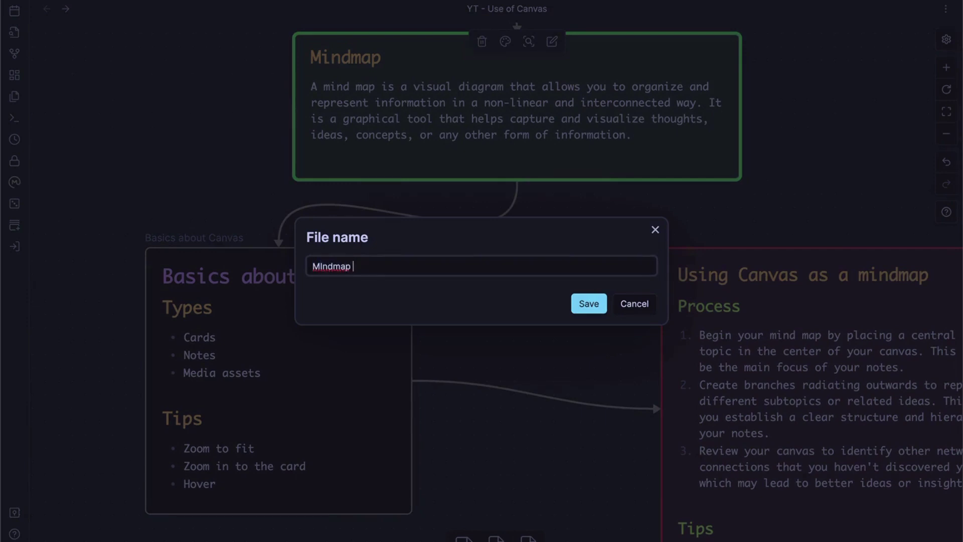
pyautogui.write('definition')
pyautogui.press('Return')
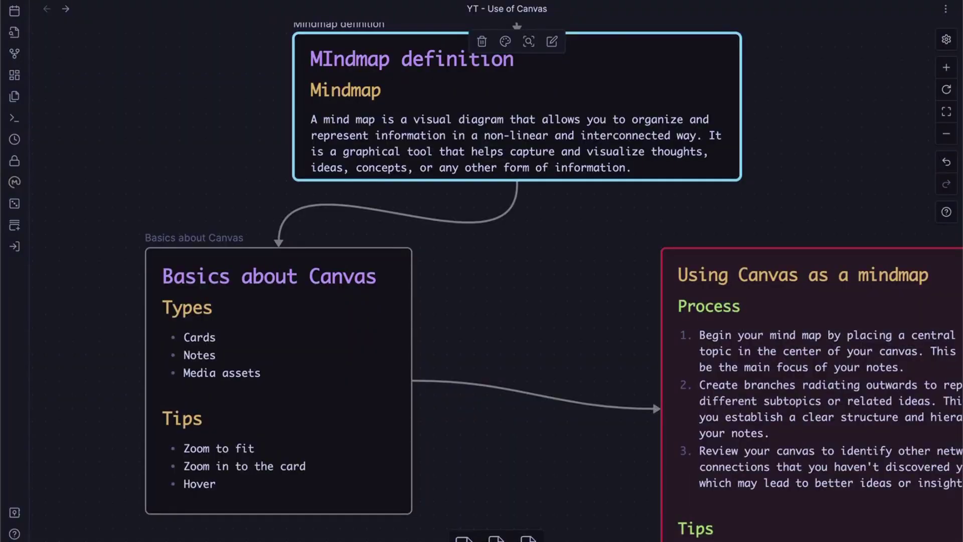
# Open the MIndmap definition note from the file explorer, then go back to the canvas.
pyautogui.click(65, 1)
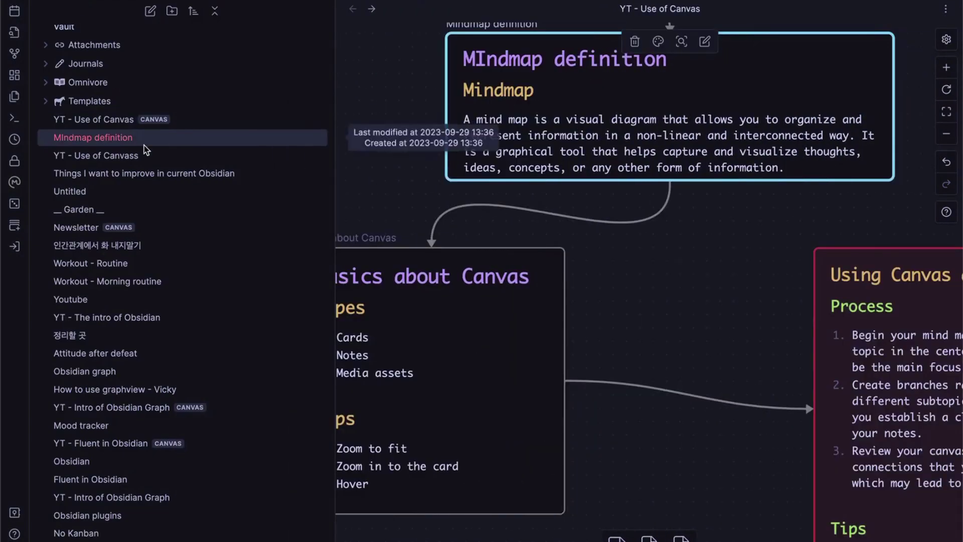
pyautogui.click(136, 143)
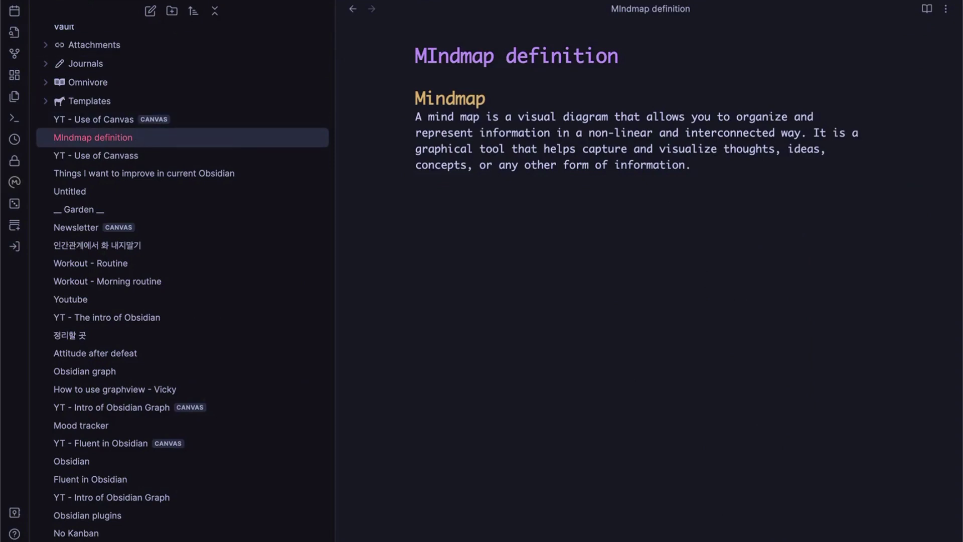
pyautogui.click(65, 2)
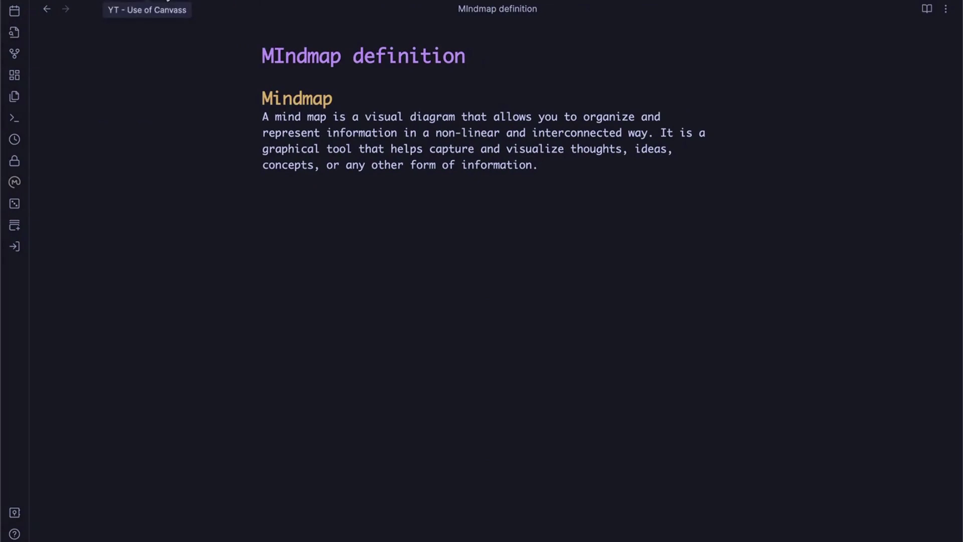
pyautogui.click(48, 9)
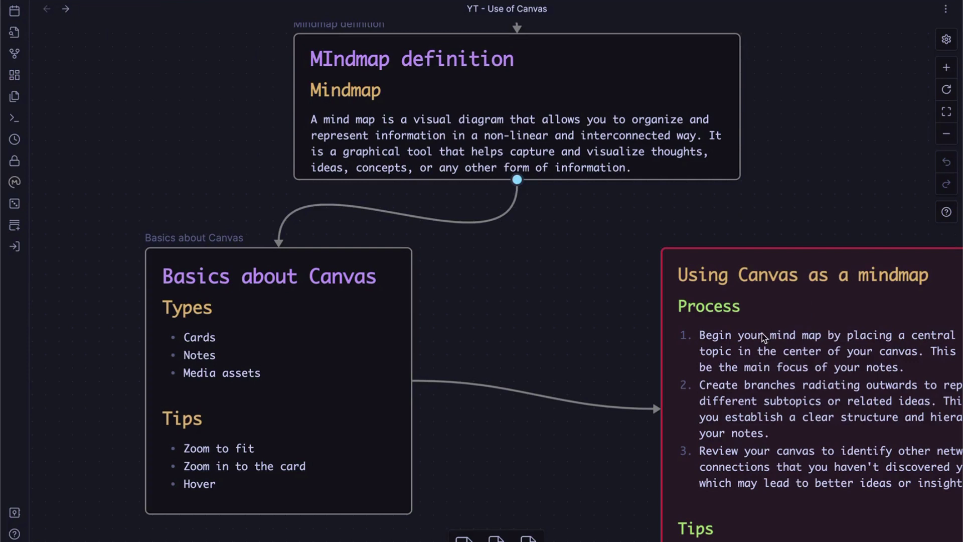
# Add a new card reading 'Making notes....' and move it lower on the canvas.
pyautogui.scroll(-3, 529, 441)
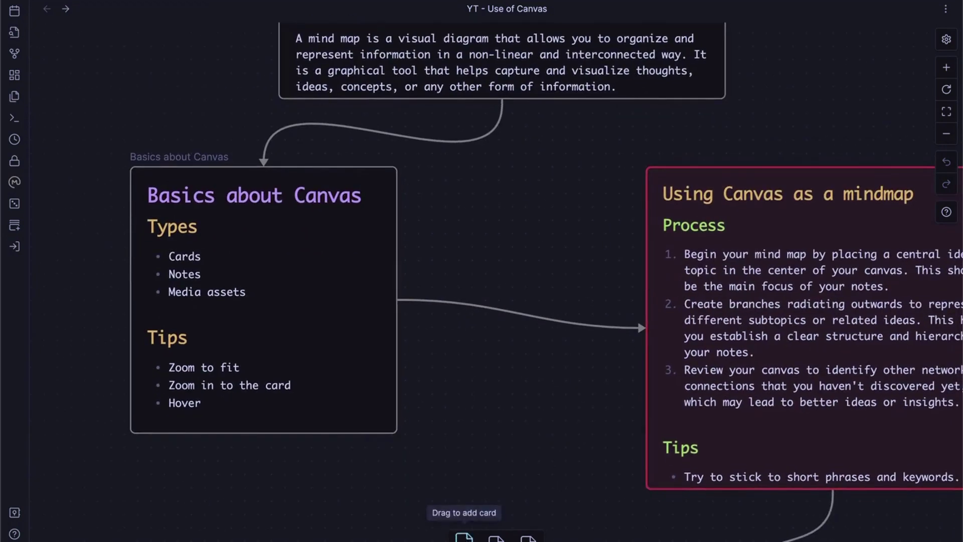
pyautogui.moveTo(464, 537); pyautogui.dragTo(496, 297)
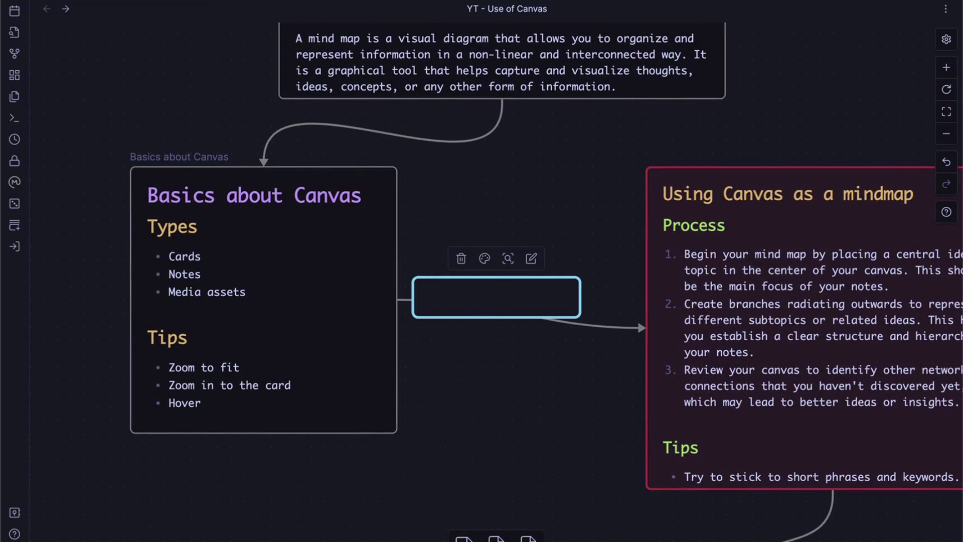
pyautogui.write('Making notes....')
pyautogui.click(486, 347)
pyautogui.moveTo(448, 292); pyautogui.dragTo(468, 409)
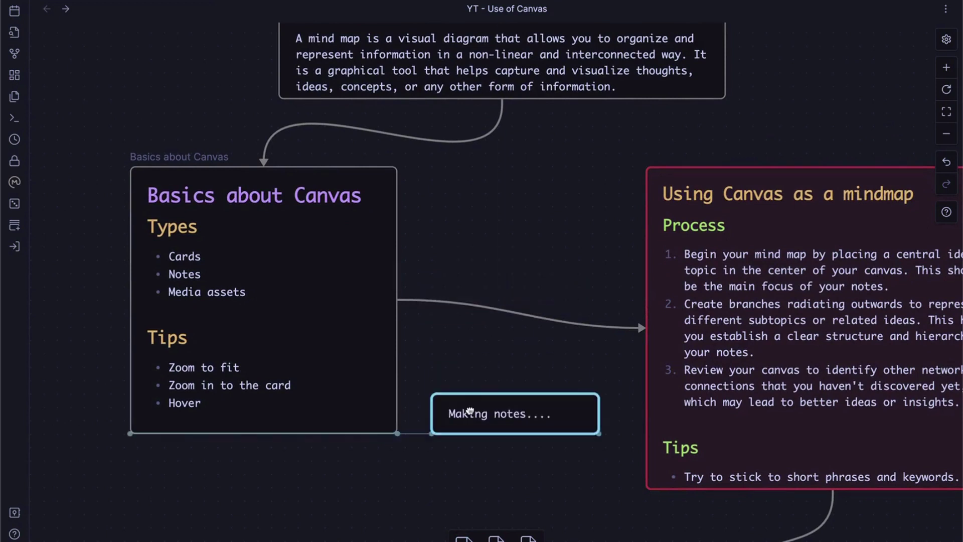
# Link Basics about Canvas to Making notes...., and Making notes.... to Using Canvas as a mindmap.
pyautogui.moveTo(396, 301)
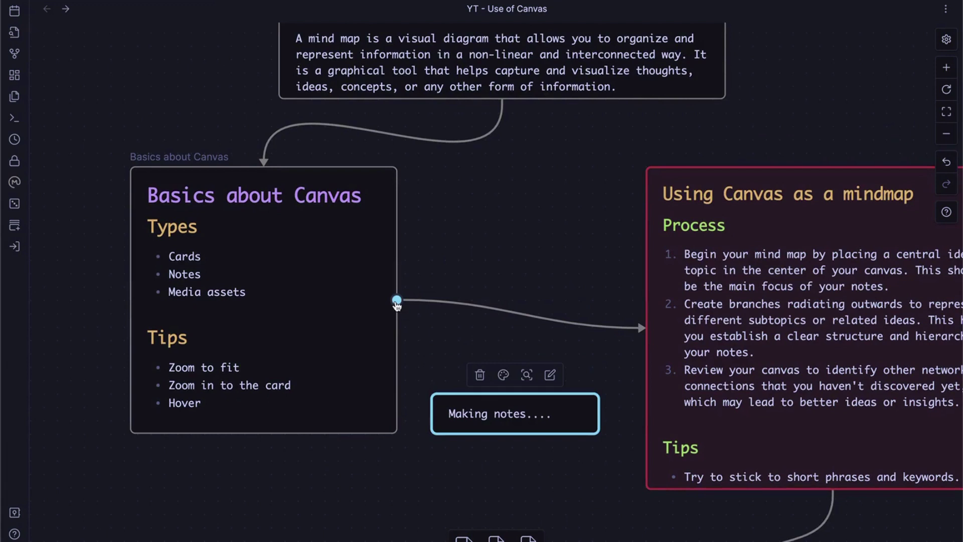
pyautogui.moveTo(396, 302); pyautogui.dragTo(428, 413)
pyautogui.moveTo(599, 415)
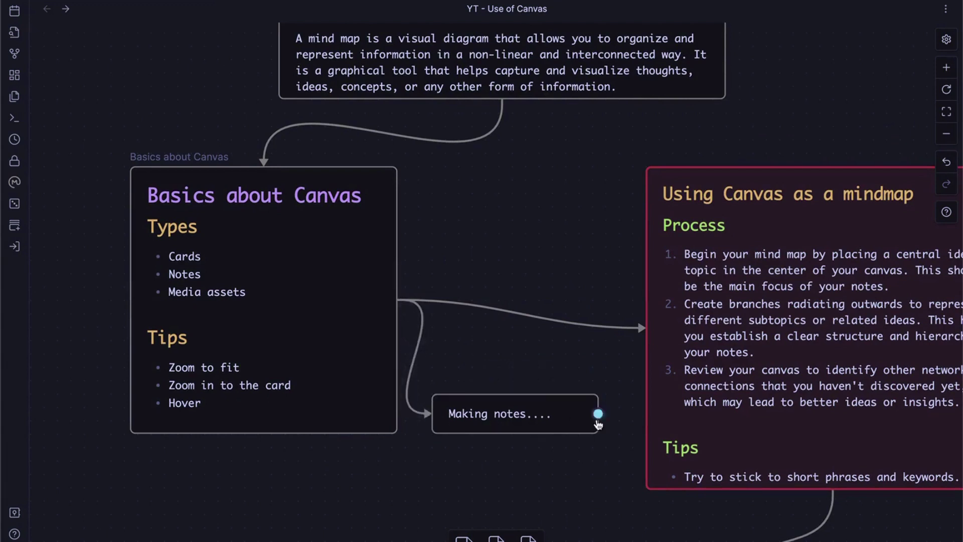
pyautogui.moveTo(598, 415); pyautogui.dragTo(650, 339)
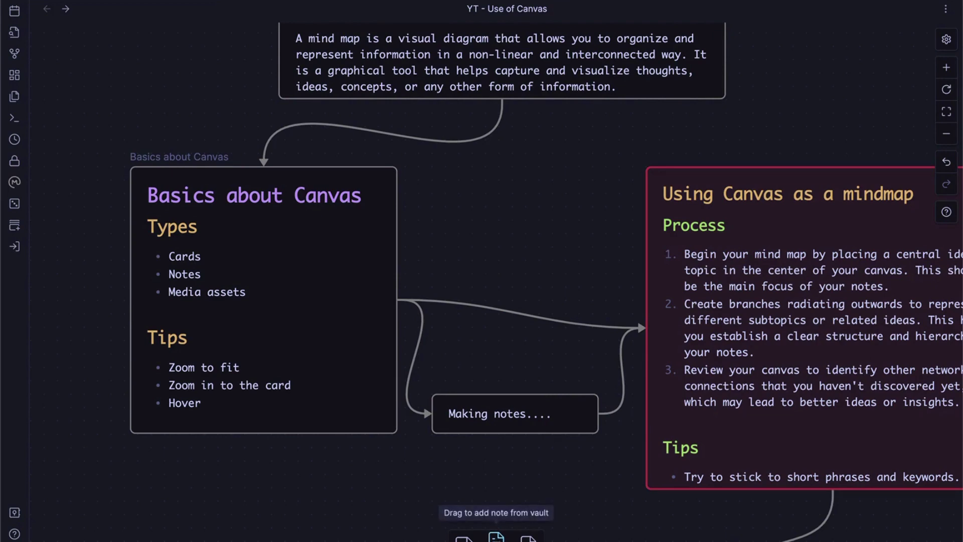
# Add the existing YT - Use of Canvass note to the canvas as a card.
pyautogui.click(496, 535)
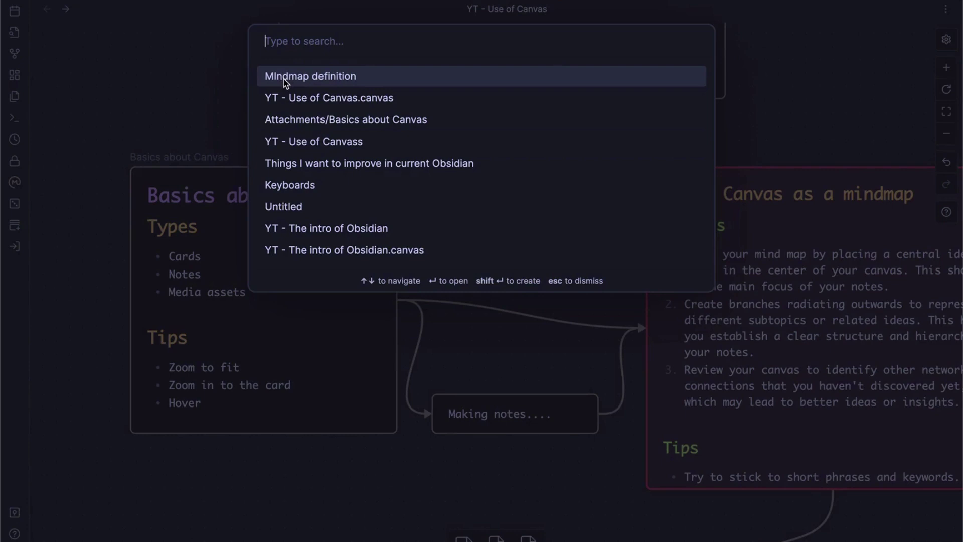
pyautogui.click(291, 143)
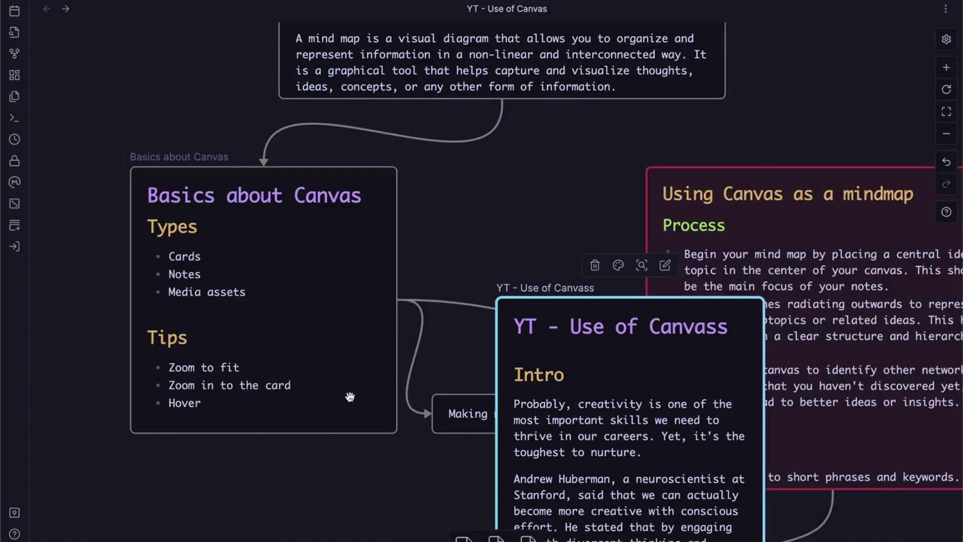
pyautogui.scroll(-4, 349, 397)
pyautogui.moveTo(591, 321); pyautogui.dragTo(125, 501)
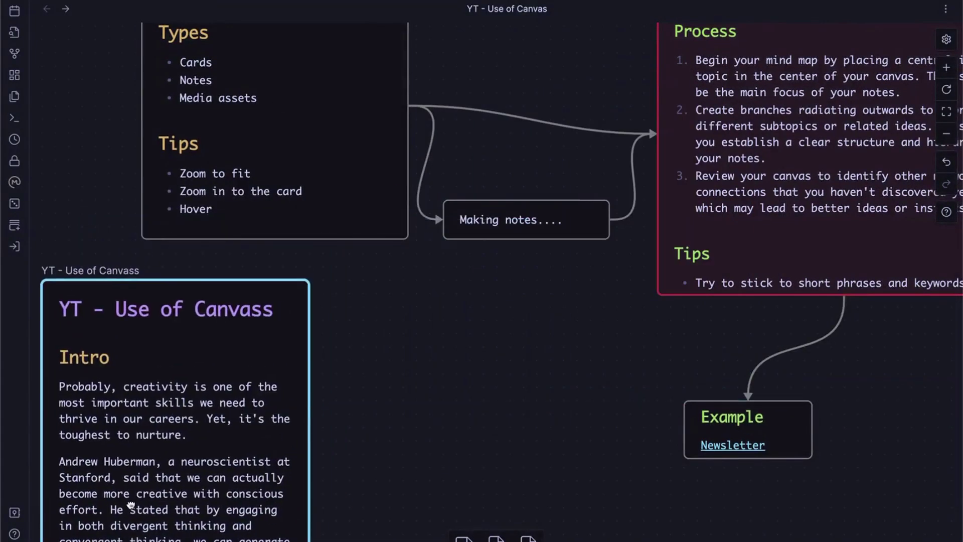
pyautogui.click(431, 443)
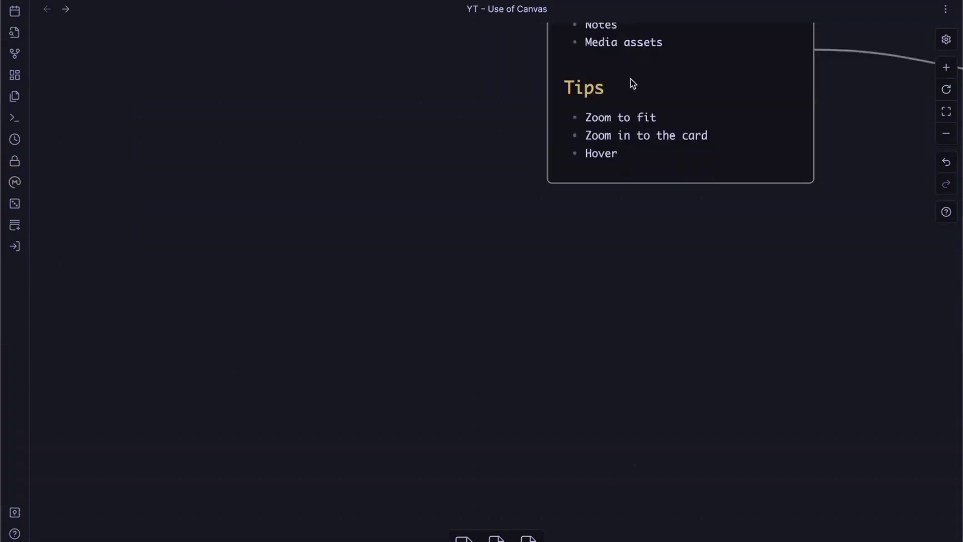
pyautogui.click(633, 84)
pyautogui.scroll(5, 631, 80)
pyautogui.hscroll(4, 631, 80)
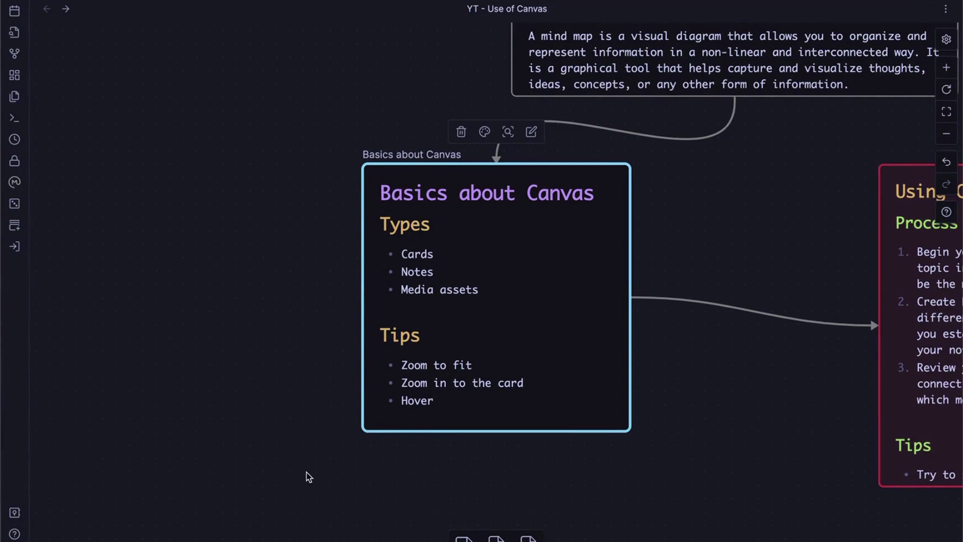
# In the Arc browser, copy the URL of the 9 Stoic Rules YouTube video.
pyautogui.click(404, 535)
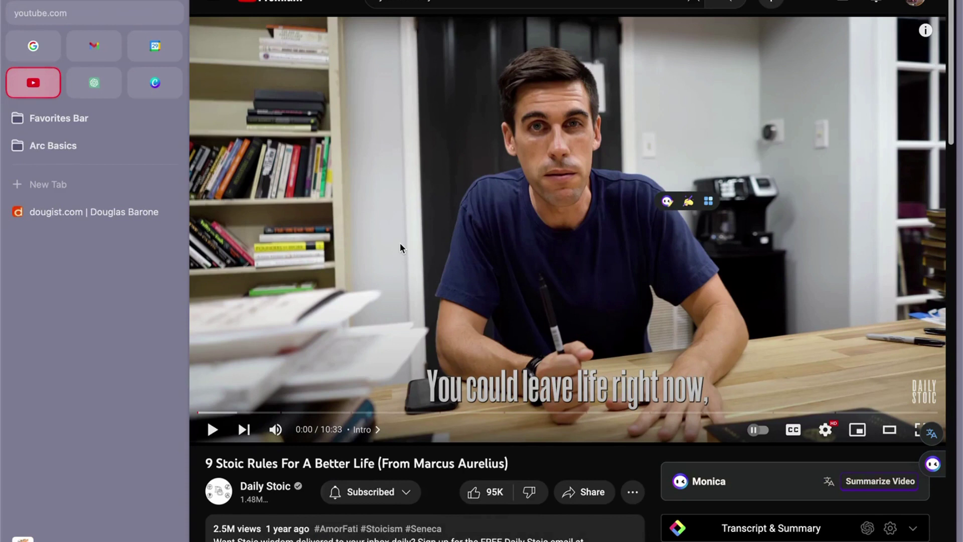
pyautogui.rightClick(411, 174)
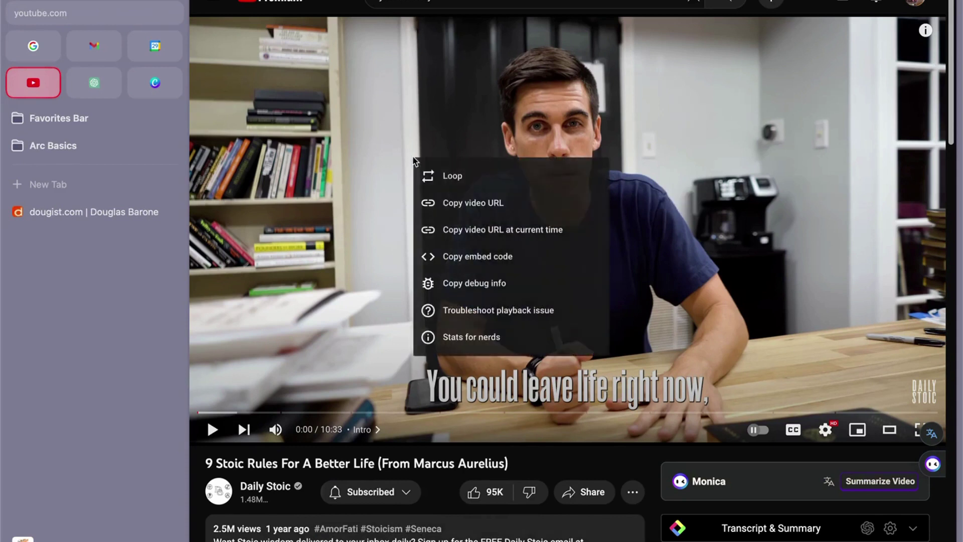
pyautogui.click(462, 206)
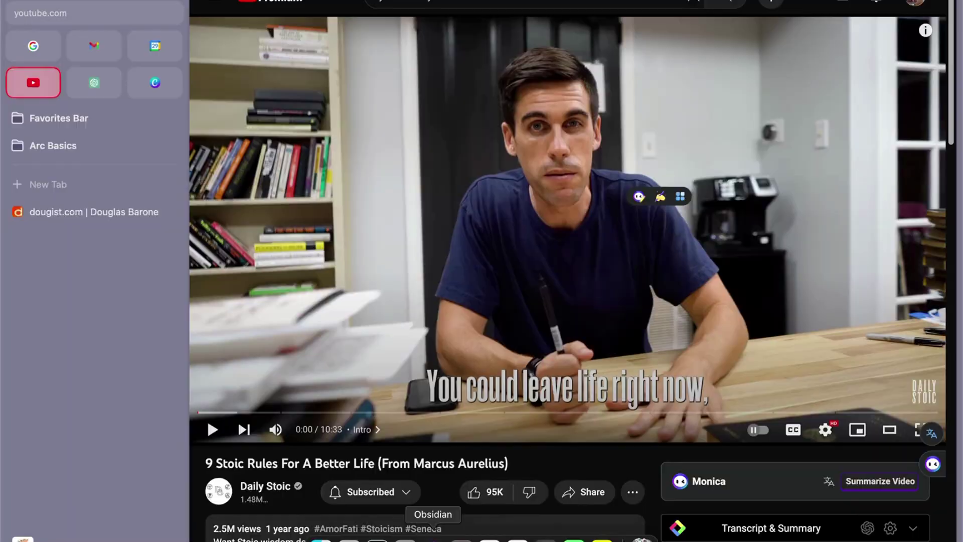
# Paste the 9 Stoic Rules video onto the canvas below the Tips card and test playback.
pyautogui.click(432, 536)
pyautogui.scroll(-5, 221, 376)
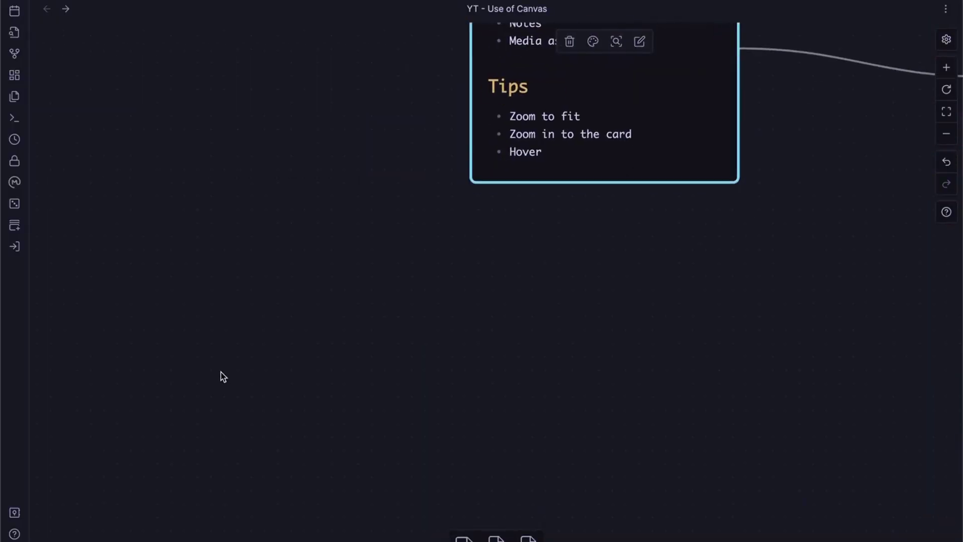
pyautogui.click(220, 376)
pyautogui.press('super+v')
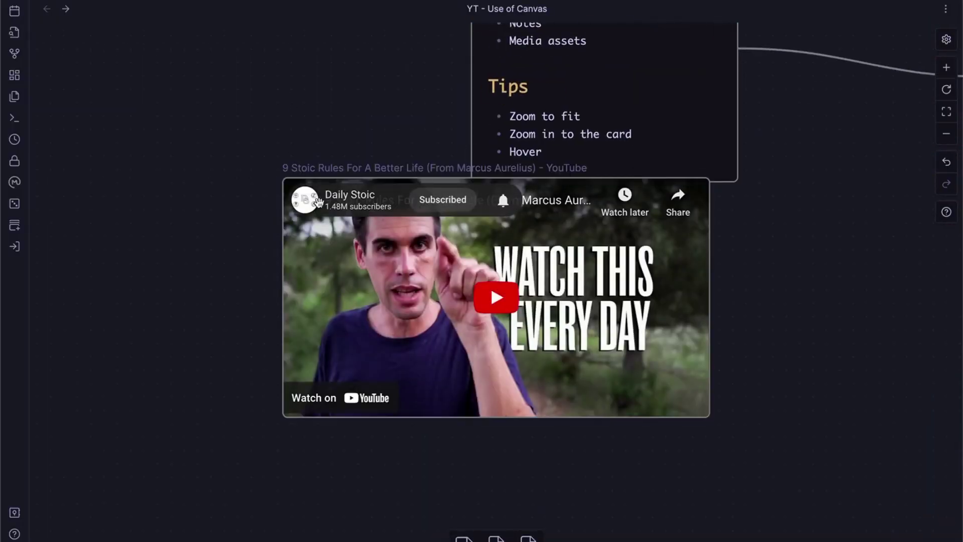
pyautogui.moveTo(361, 265); pyautogui.dragTo(183, 337)
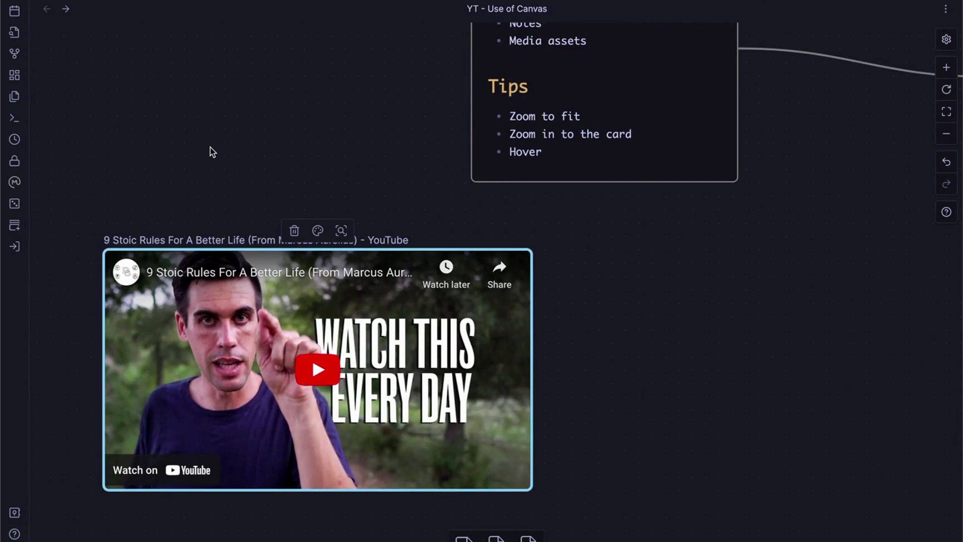
pyautogui.click(316, 380)
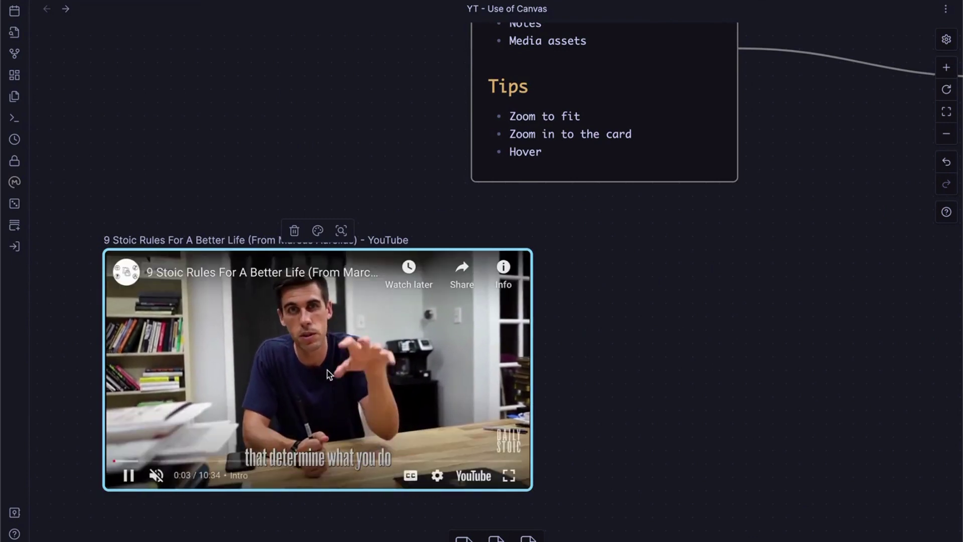
pyautogui.click(327, 370)
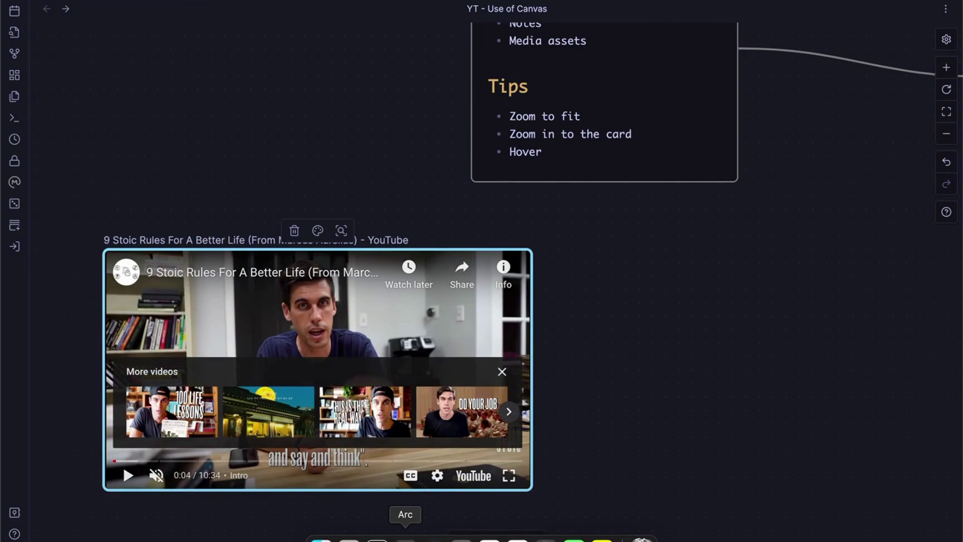
# In the browser, open the dougist.com page and copy its web address.
pyautogui.click(405, 538)
pyautogui.click(107, 216)
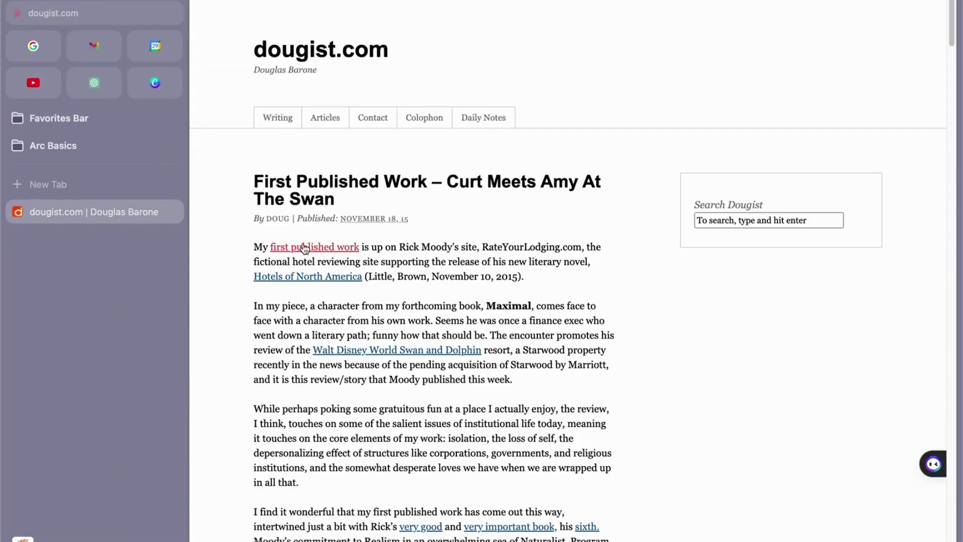
pyautogui.click(71, 13)
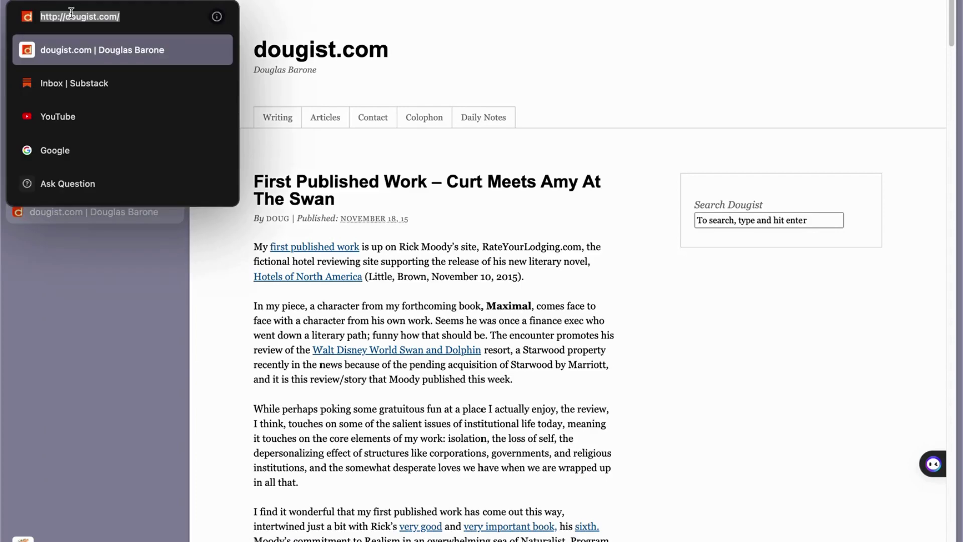
pyautogui.click(432, 537)
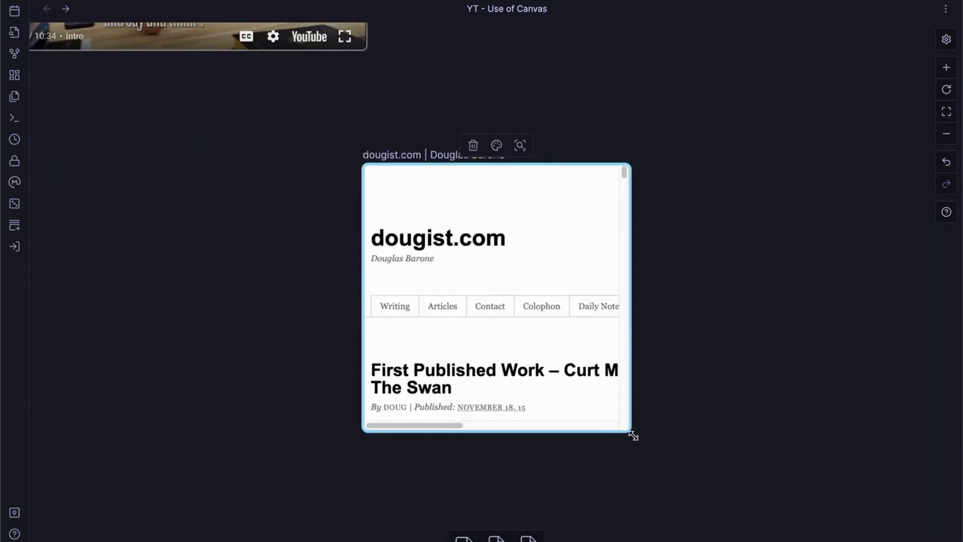
# Enlarge the dougist.com web card and move it up and left below the video.
pyautogui.moveTo(633, 435); pyautogui.dragTo(738, 523)
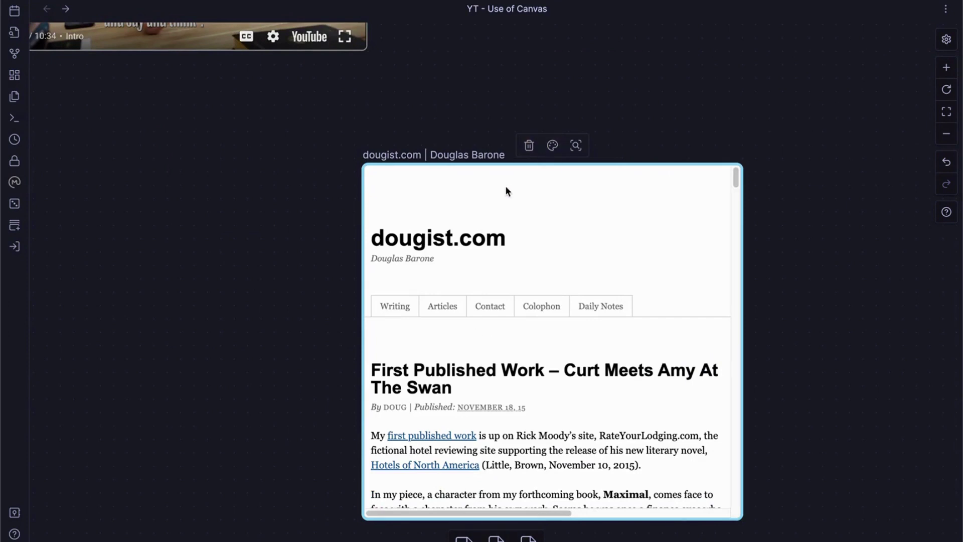
pyautogui.moveTo(396, 171); pyautogui.dragTo(242, 125)
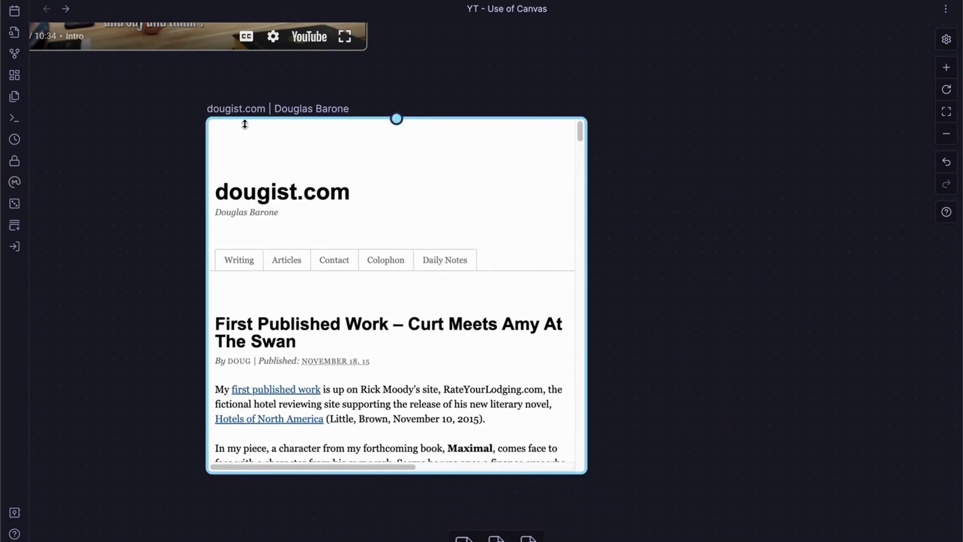
pyautogui.scroll(-3, 279, 321)
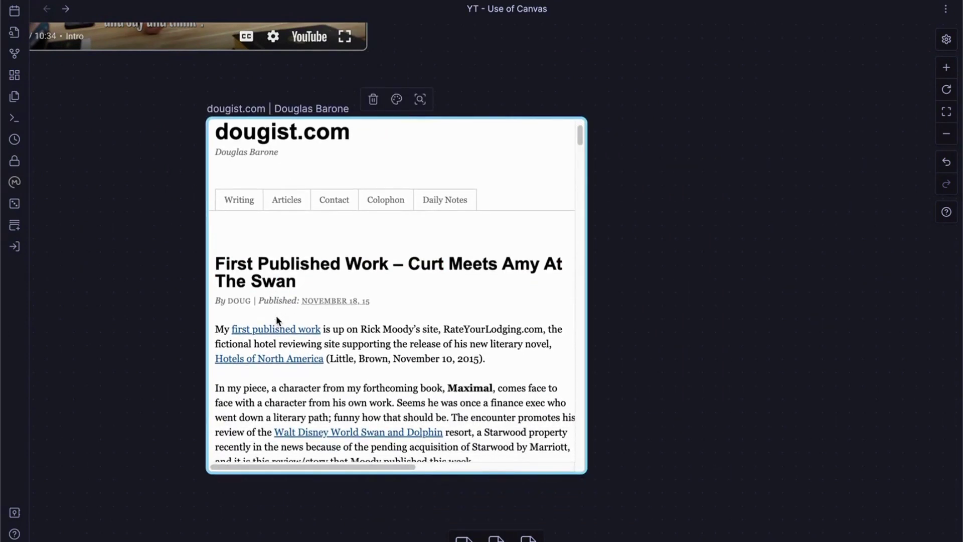
pyautogui.scroll(-5, 276, 315)
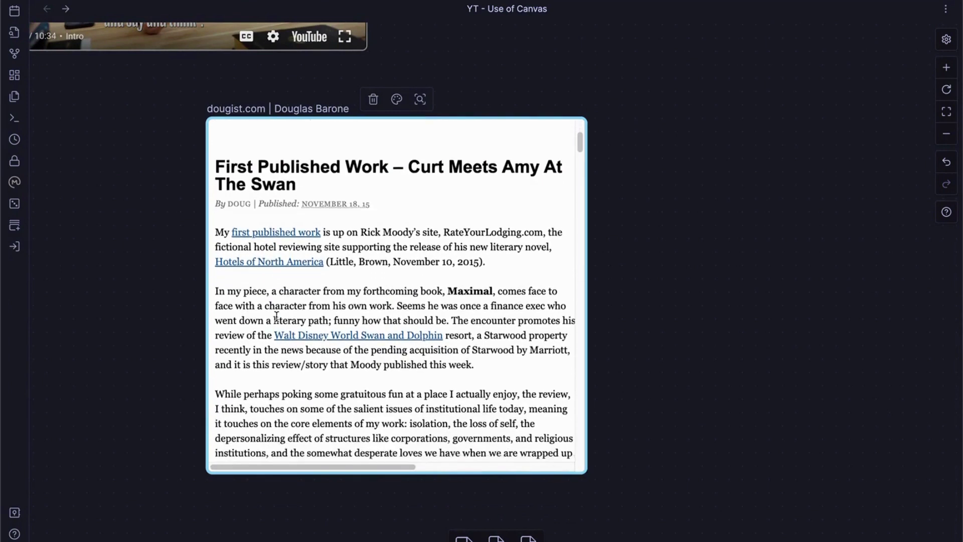
pyautogui.scroll(-1, 278, 321)
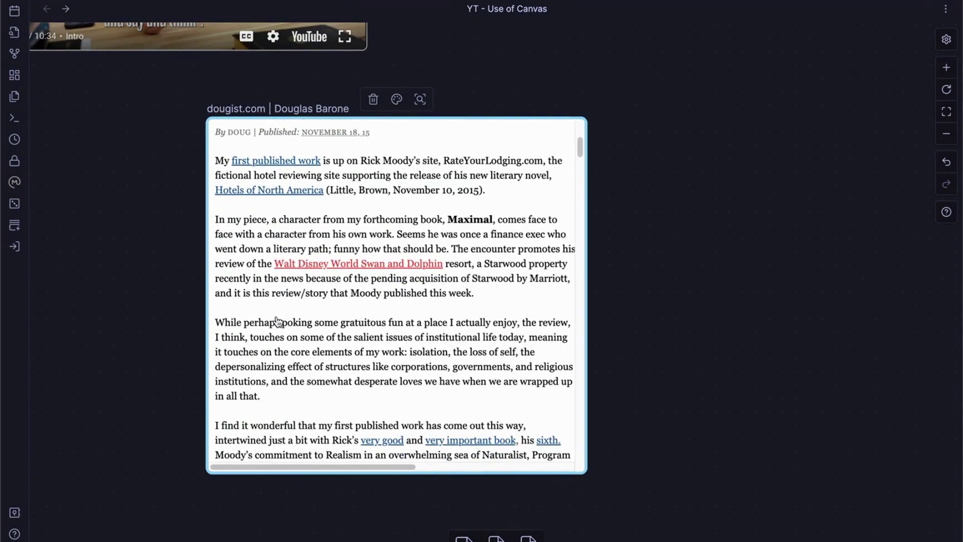
pyautogui.scroll(2, 277, 321)
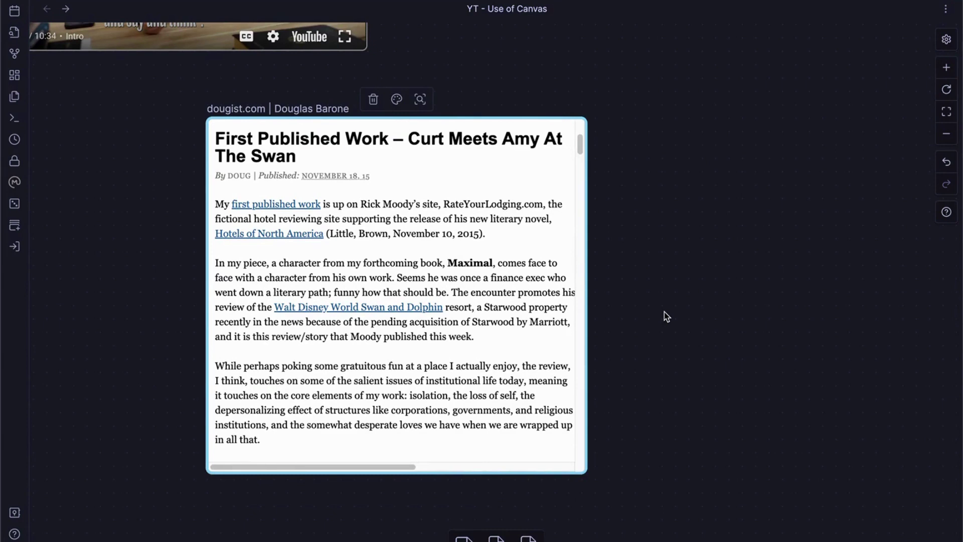
# Group the Importance of creativity, Divergent Thinking and Convergent Thinking cards into one Untitled group.
pyautogui.scroll(-5, 660, 296)
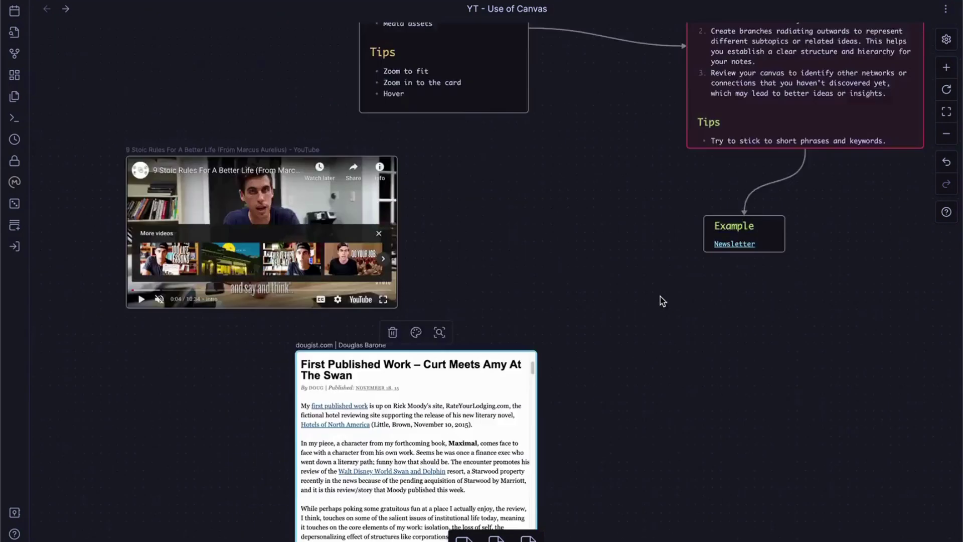
pyautogui.scroll(3, 559, 211)
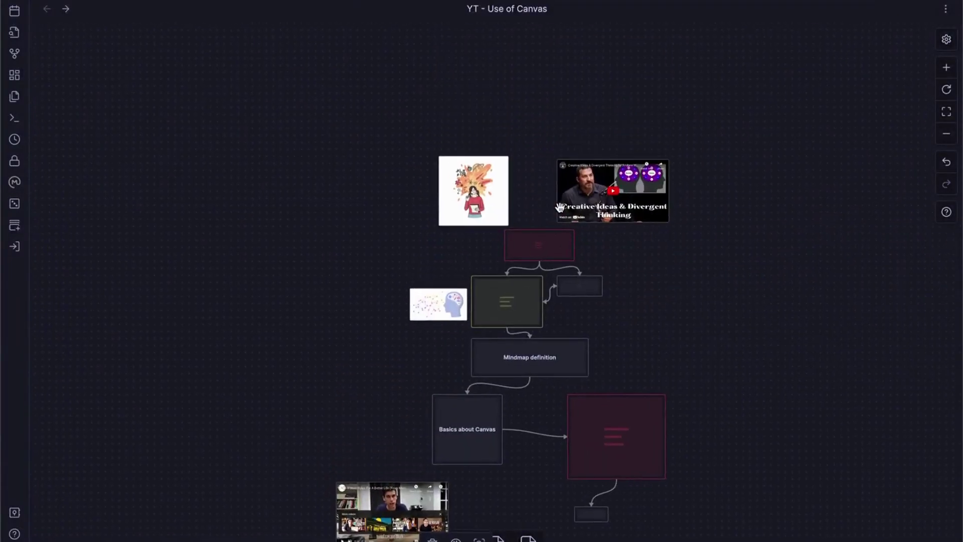
pyautogui.scroll(3, 556, 270)
pyautogui.scroll(5, 556, 271)
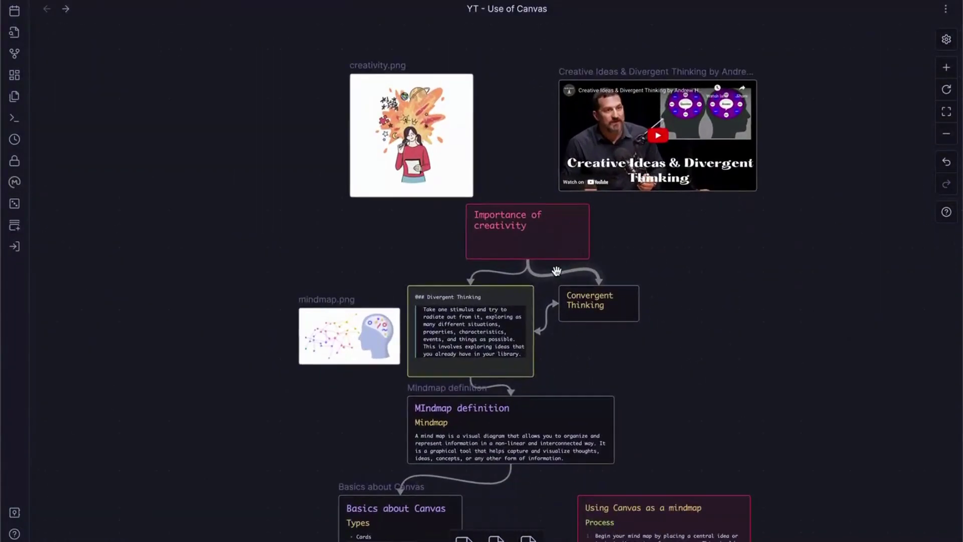
pyautogui.hscroll(2, 597, 389)
pyautogui.scroll(-2, 604, 395)
pyautogui.hscroll(2, 604, 395)
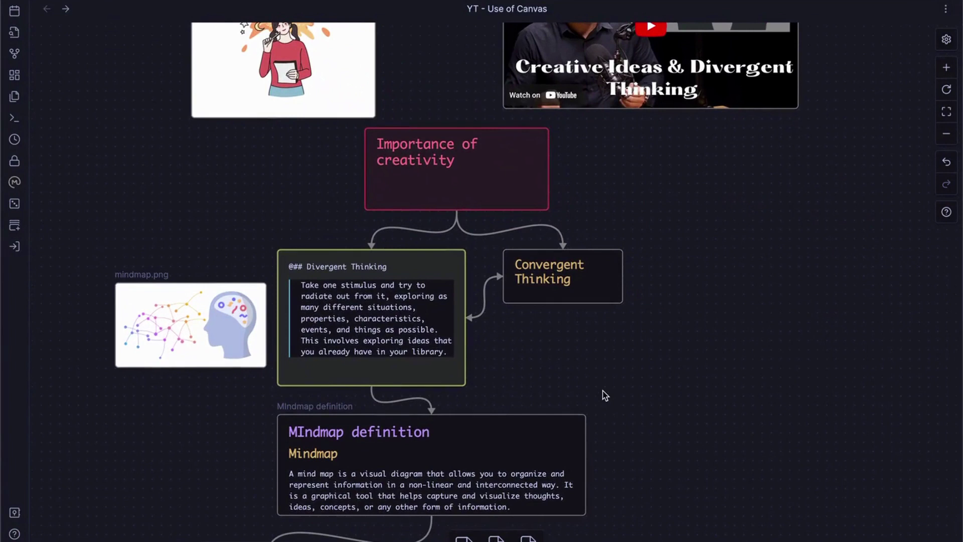
pyautogui.moveTo(289, 179); pyautogui.dragTo(597, 348)
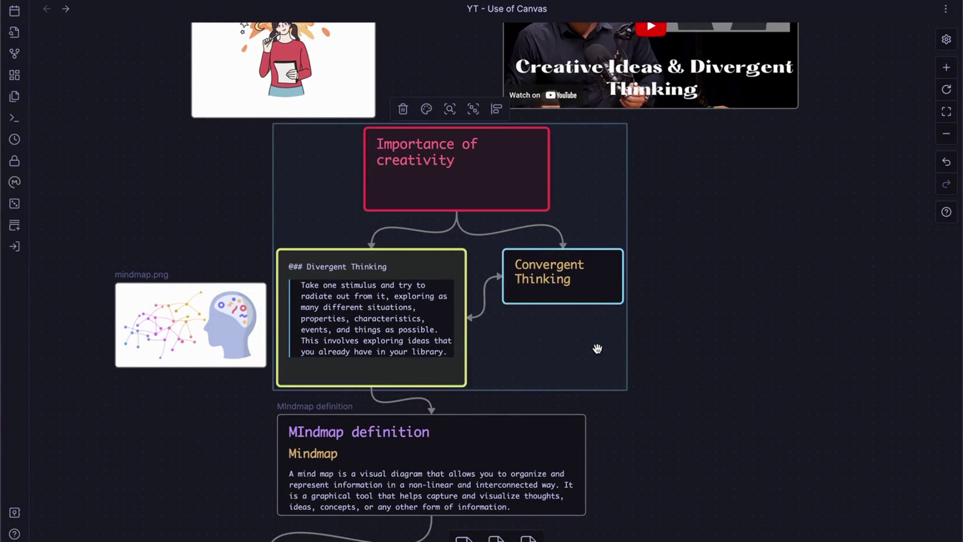
pyautogui.rightClick(597, 349)
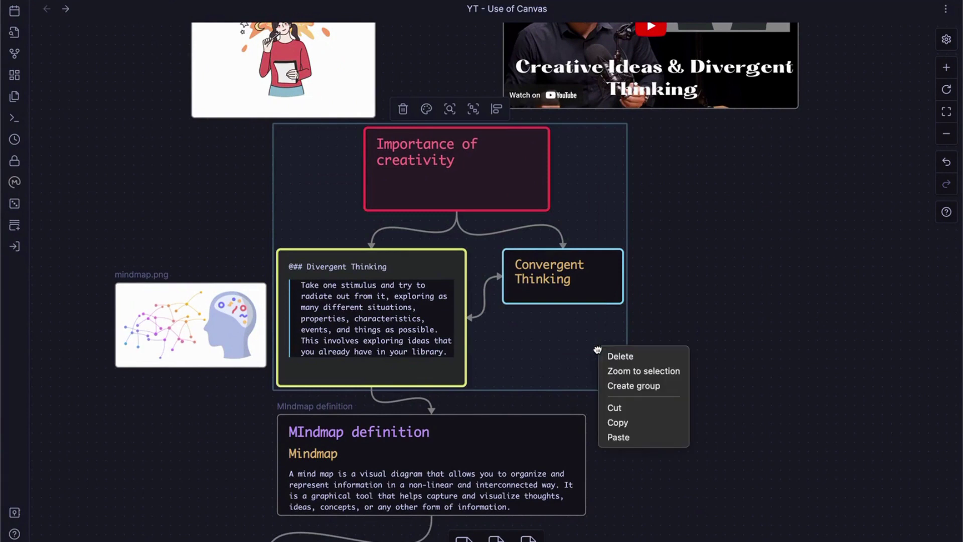
pyautogui.click(612, 384)
pyautogui.click(203, 251)
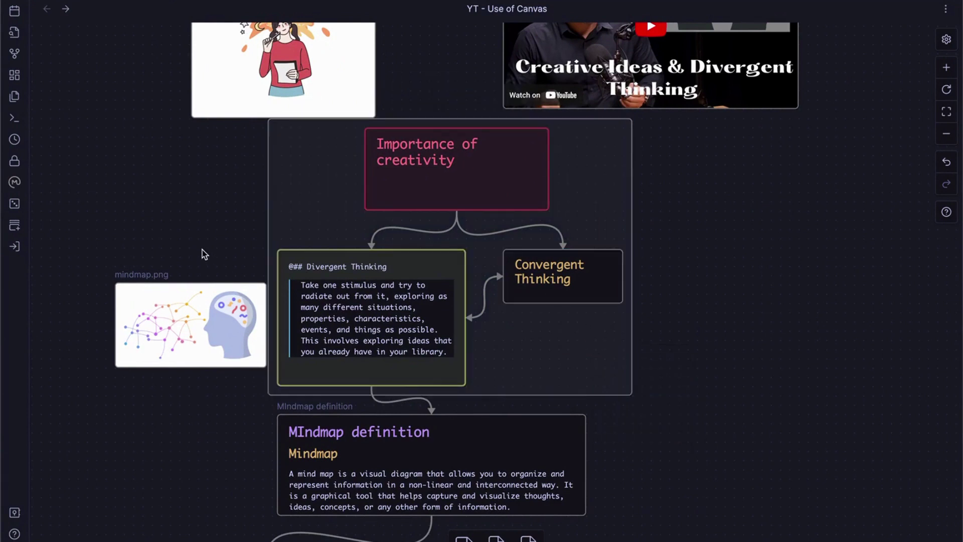
# Drag the Untitled group further left, clear of the mindmap.png image.
pyautogui.moveTo(300, 189); pyautogui.dragTo(371, 196)
pyautogui.click(651, 359)
pyautogui.click(631, 256)
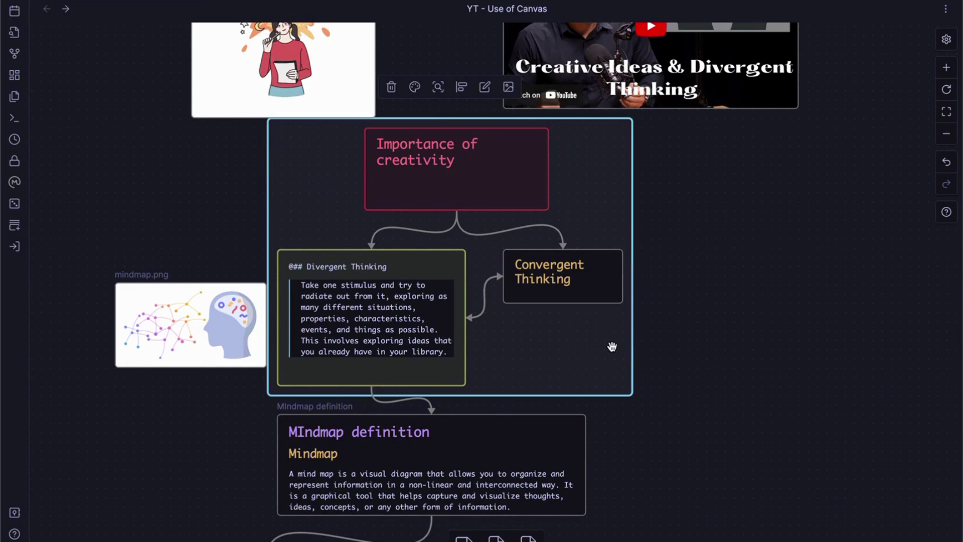
pyautogui.moveTo(628, 307); pyautogui.dragTo(174, 237)
pyautogui.hscroll(-10, 365, 296)
pyautogui.scroll(2, 365, 297)
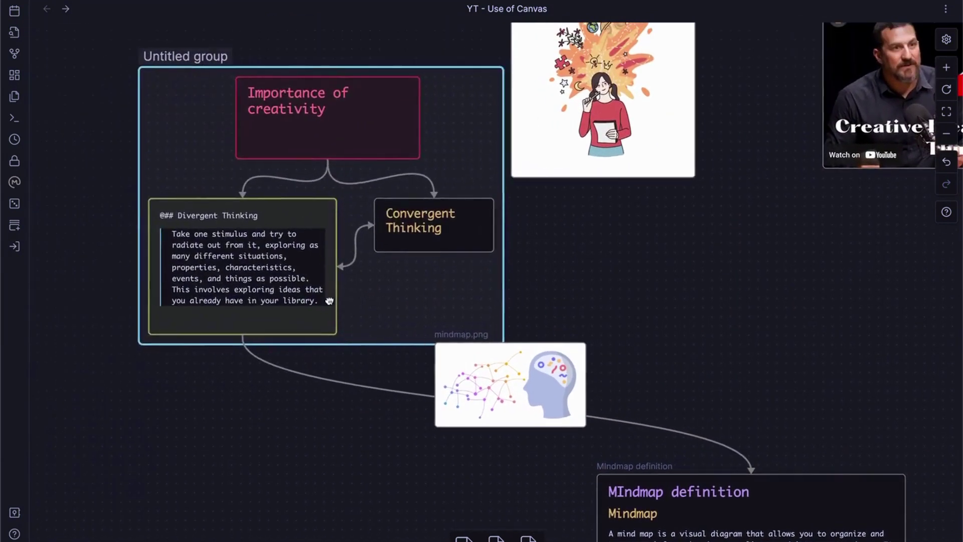
pyautogui.moveTo(365, 300); pyautogui.dragTo(196, 322)
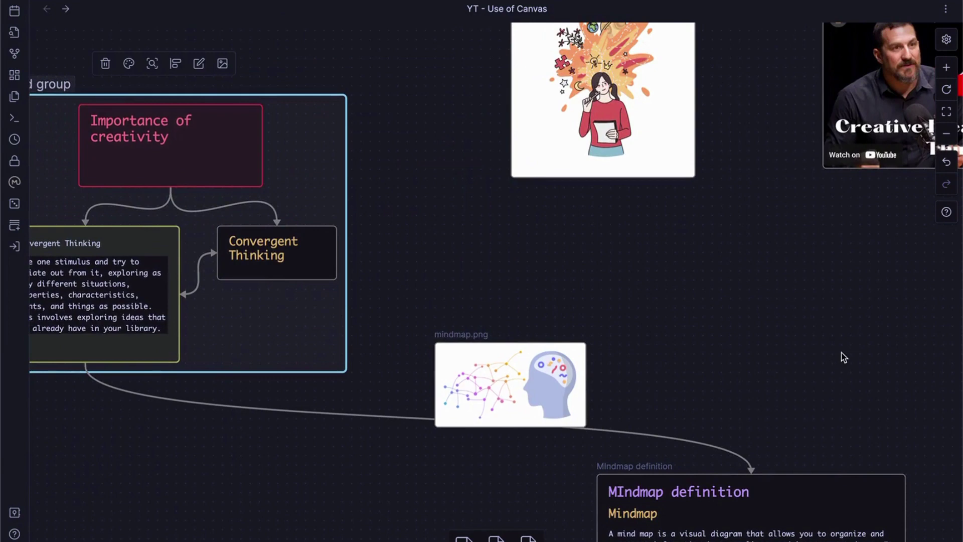
pyautogui.scroll(-20, 615, 389)
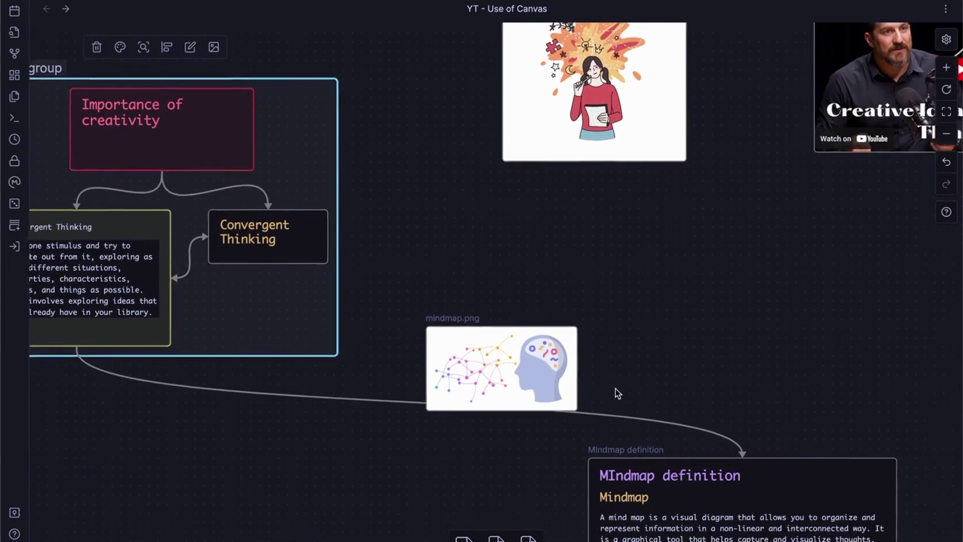
pyautogui.click(426, 149)
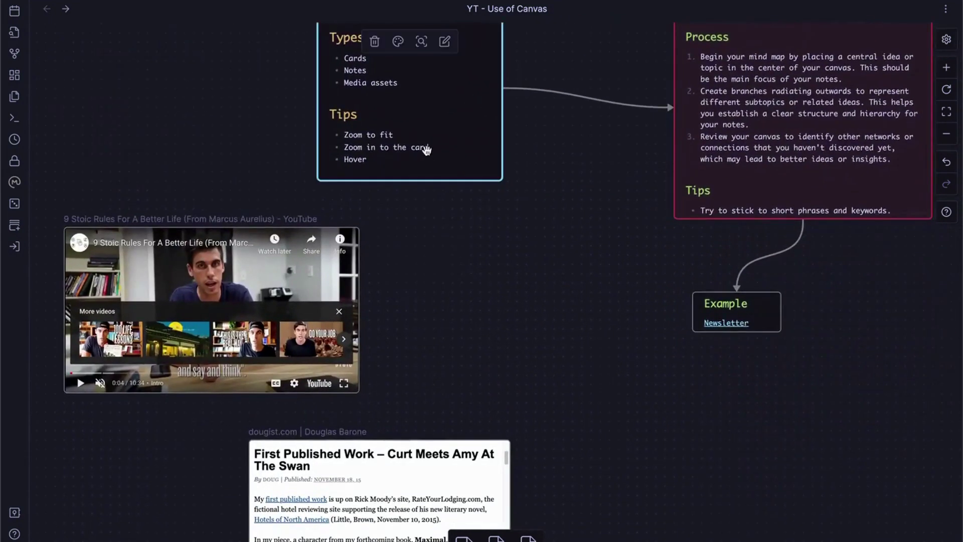
pyautogui.hotkey('shift', '2')
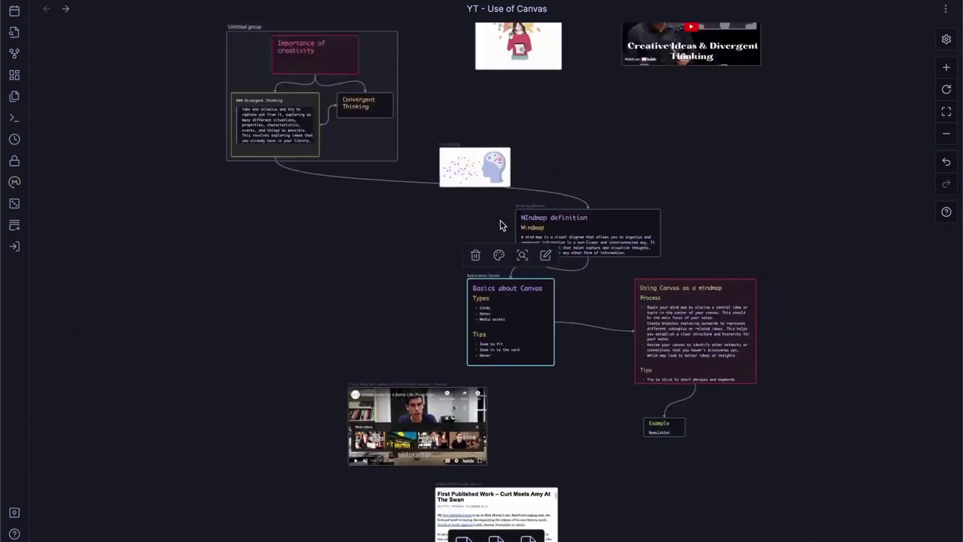
pyautogui.hotkey('shift', '1')
pyautogui.hscroll(2, 592, 193)
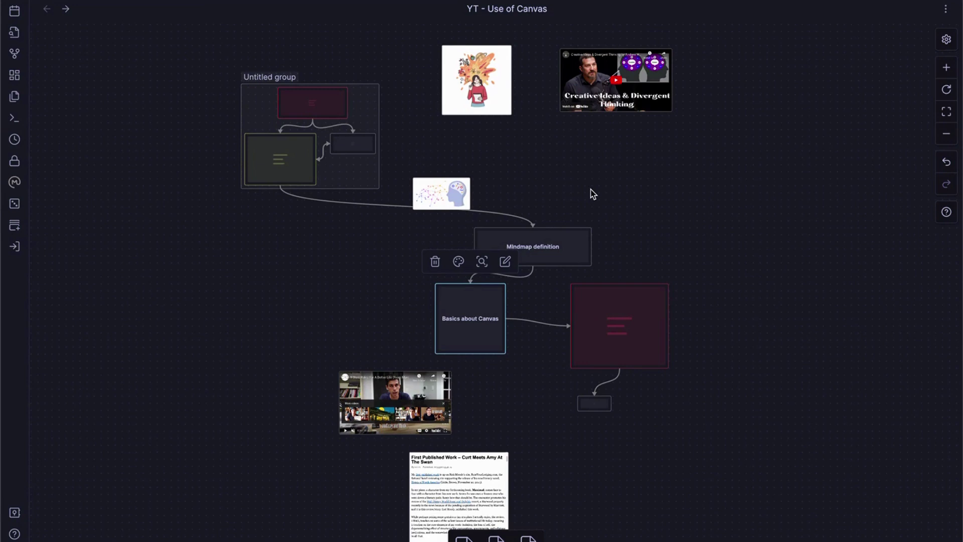
pyautogui.click(350, 236)
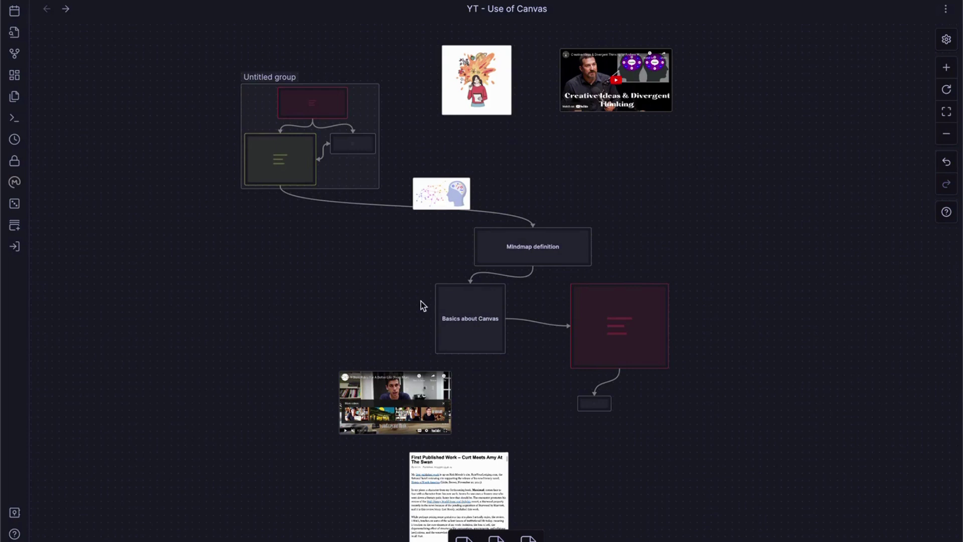
# Zoom in on the Basics about Canvas card, then read the Using Canvas as a mindmap card.
pyautogui.click(489, 308)
pyautogui.hotkey('shift', '2')
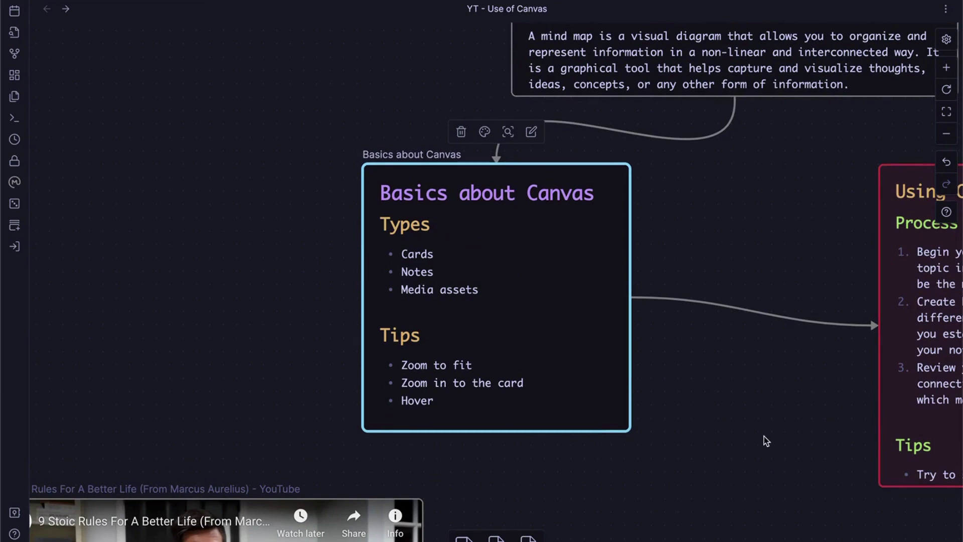
pyautogui.hscroll(10, 606, 468)
pyautogui.click(518, 419)
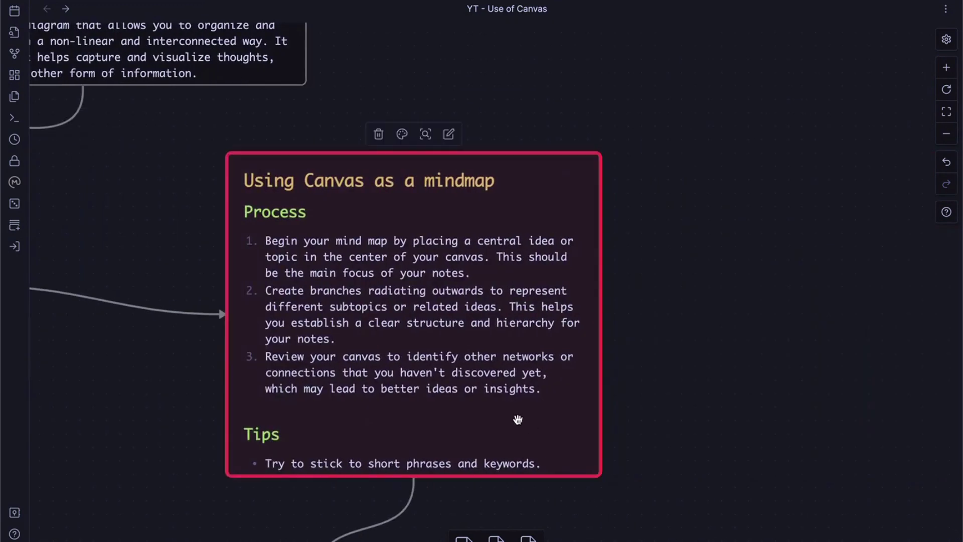
pyautogui.hscroll(-3, 518, 419)
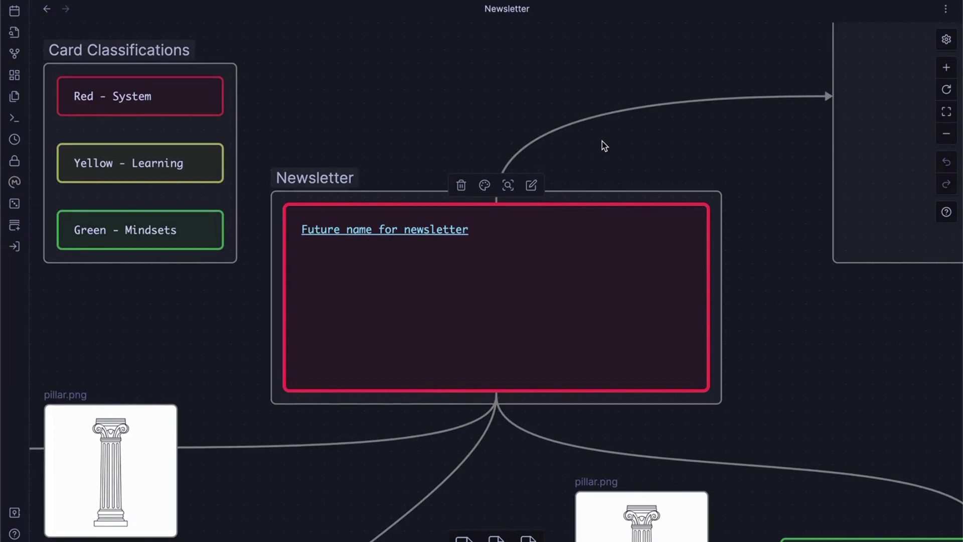
# Open the Newsletter card's contents, zoom to the Card Classifications group, then fit the whole canvas.
pyautogui.hotkey('shift', '1')
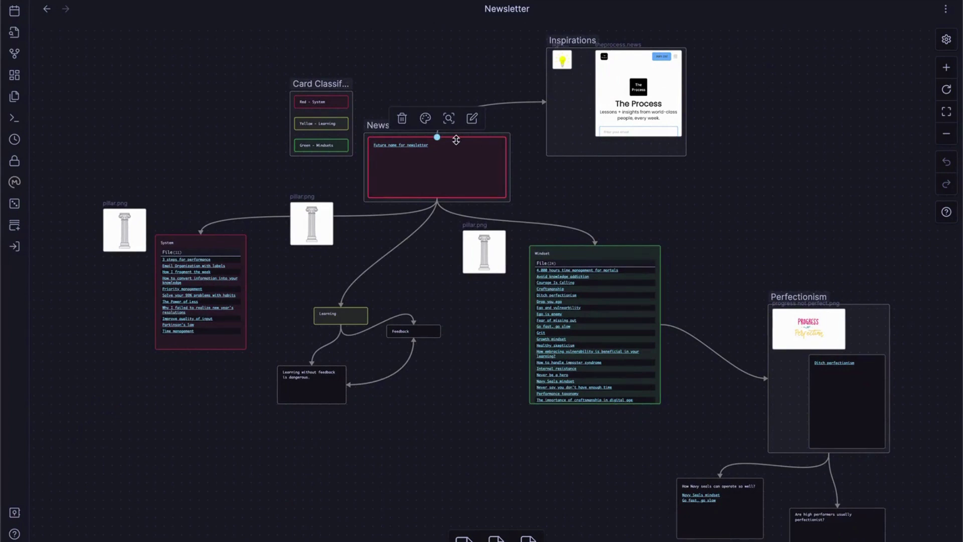
pyautogui.doubleClick(460, 167)
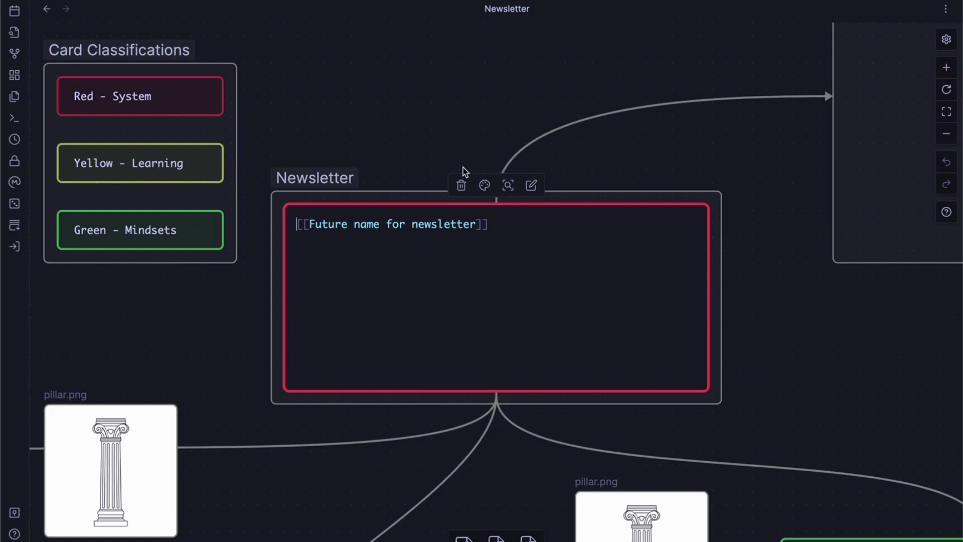
pyautogui.click(231, 115)
pyautogui.hotkey('shift', '2')
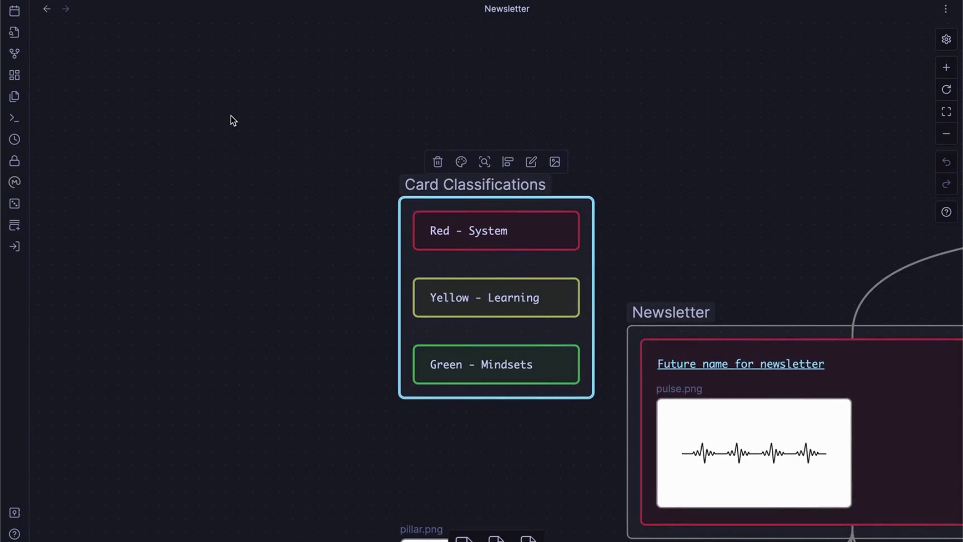
pyautogui.click(247, 271)
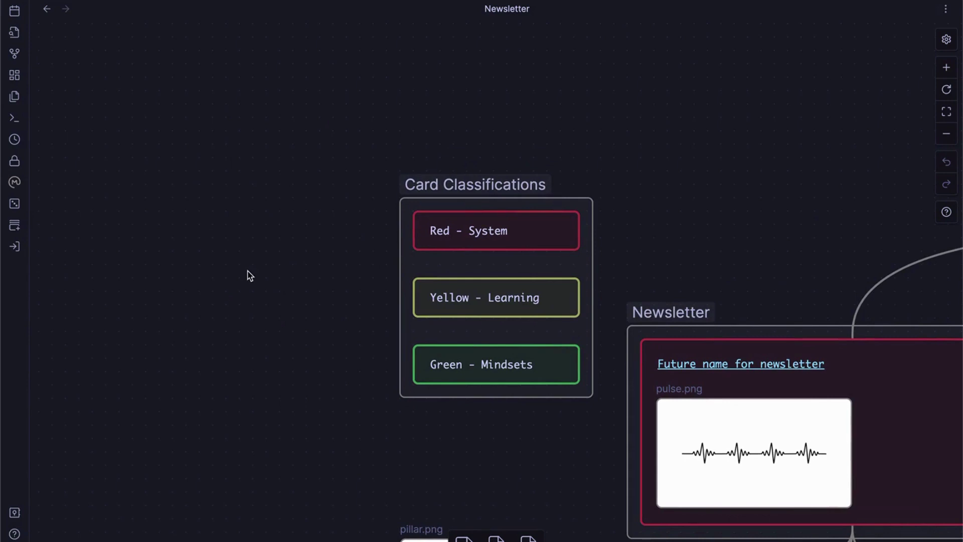
pyautogui.hotkey('shift', '1')
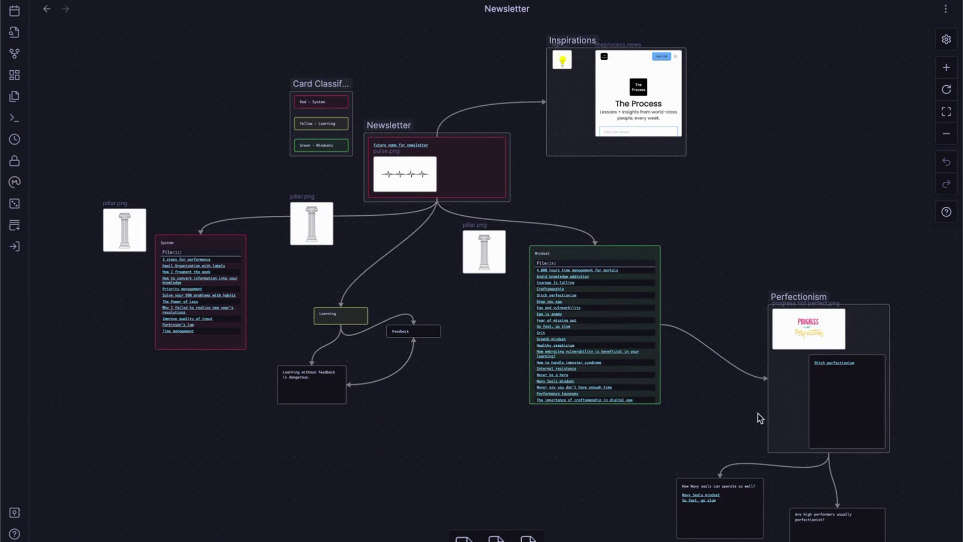
# Zoom into the Mindset card's list of 24 notes, then pan to the Perfectionism group.
pyautogui.click(642, 340)
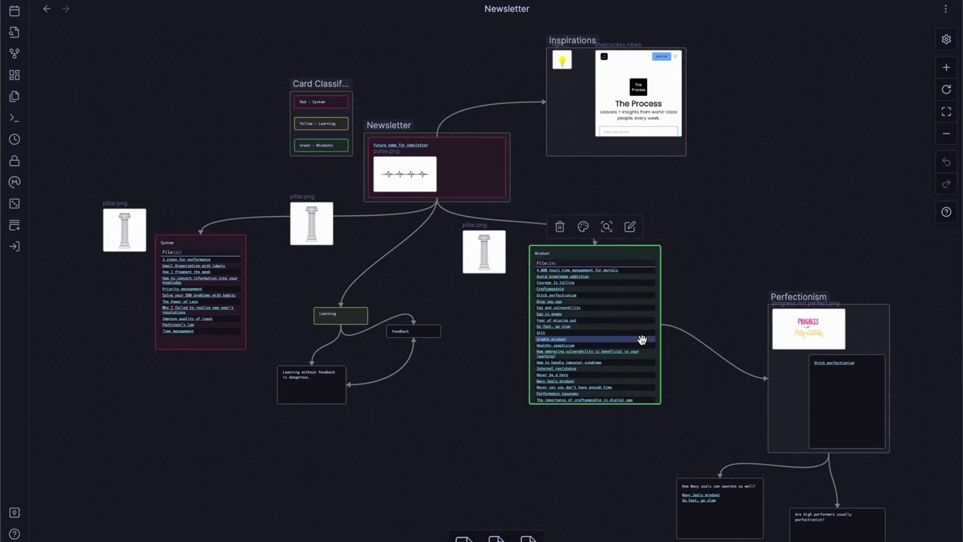
pyautogui.scroll(5, 642, 340)
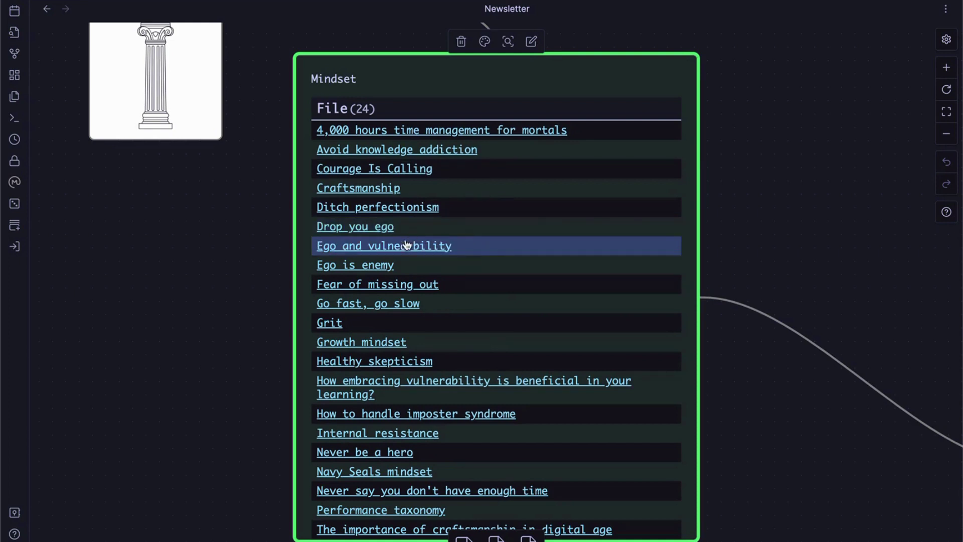
pyautogui.hscroll(2, 242, 304)
pyautogui.scroll(-1, 243, 304)
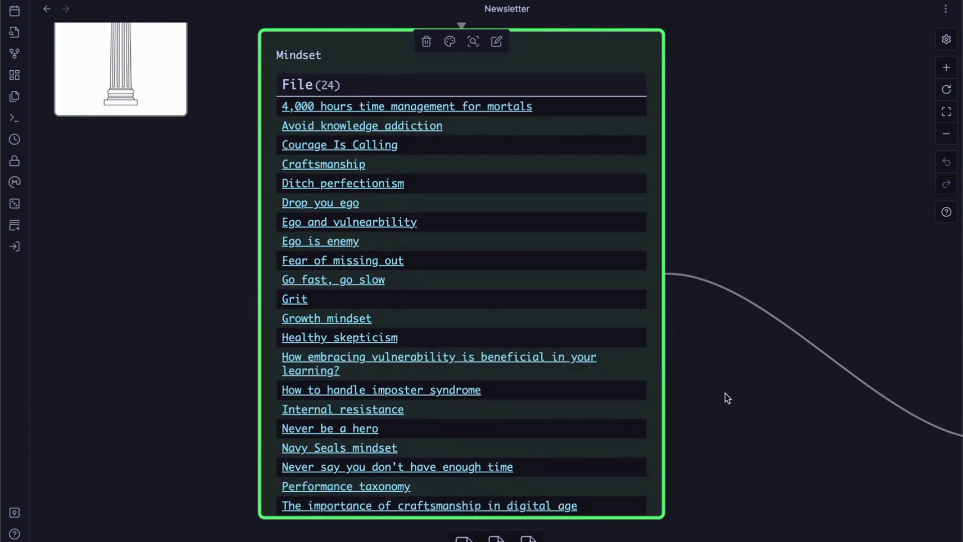
pyautogui.hscroll(15, 692, 386)
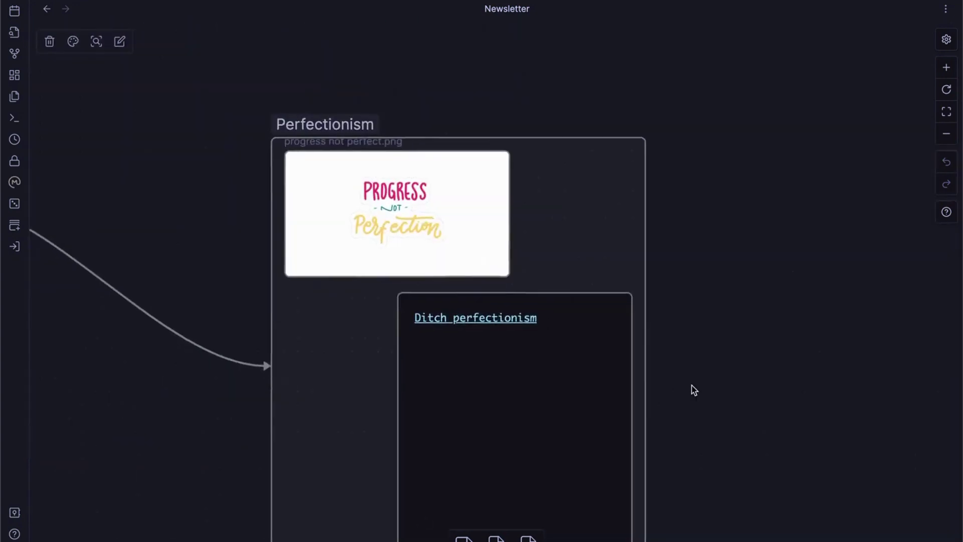
# Preview the Ditch perfectionism note, scroll through it, and close the preview.
pyautogui.scroll(-1, 694, 390)
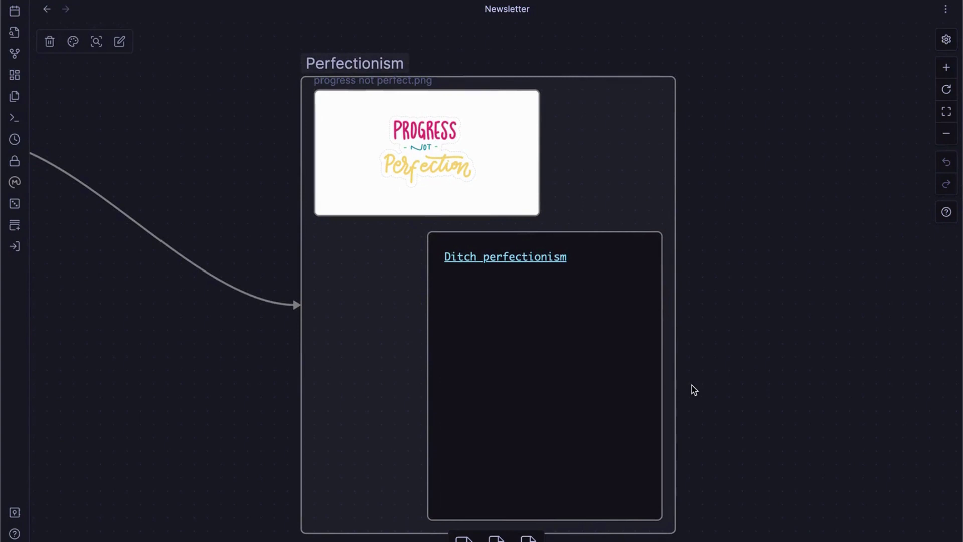
pyautogui.click(580, 348)
pyautogui.moveTo(539, 259)
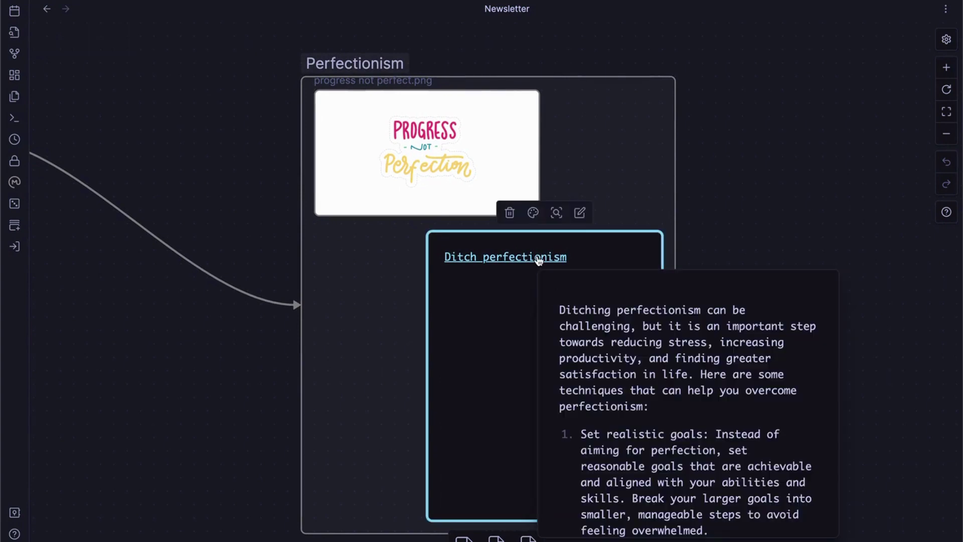
pyautogui.scroll(-10, 586, 326)
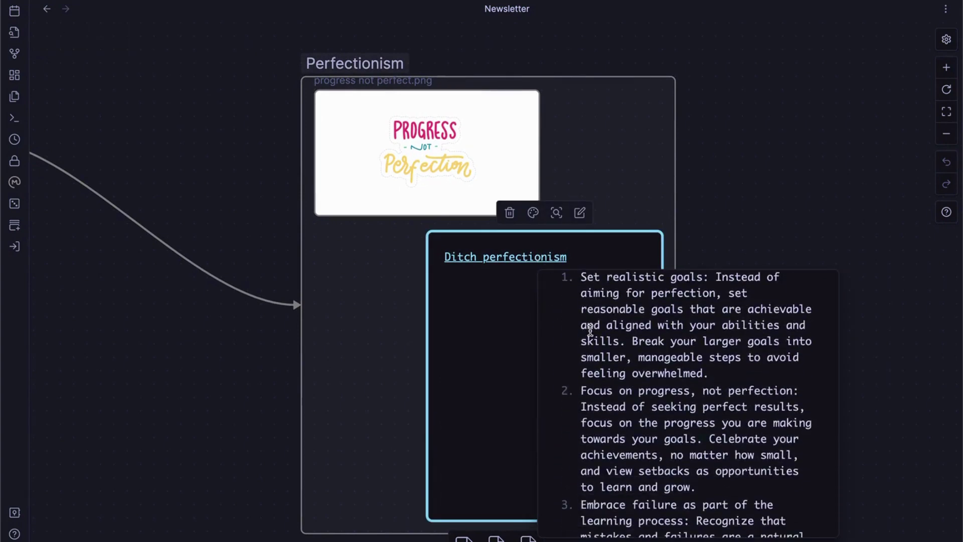
pyautogui.click(251, 406)
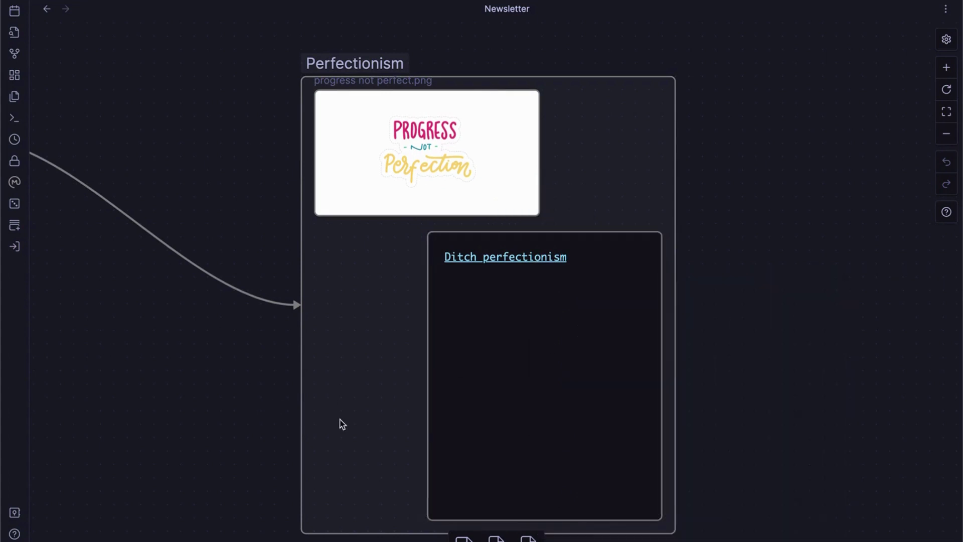
# Pan down to the question cards and select the 'How Navy seals can operate so well?' card.
pyautogui.scroll(-1, 340, 423)
pyautogui.scroll(-2, 340, 424)
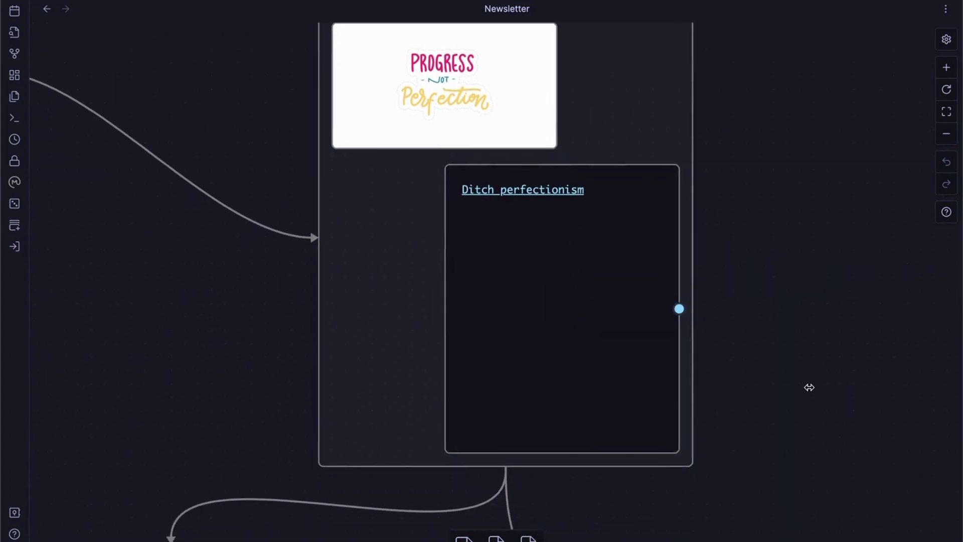
pyautogui.scroll(-7, 230, 405)
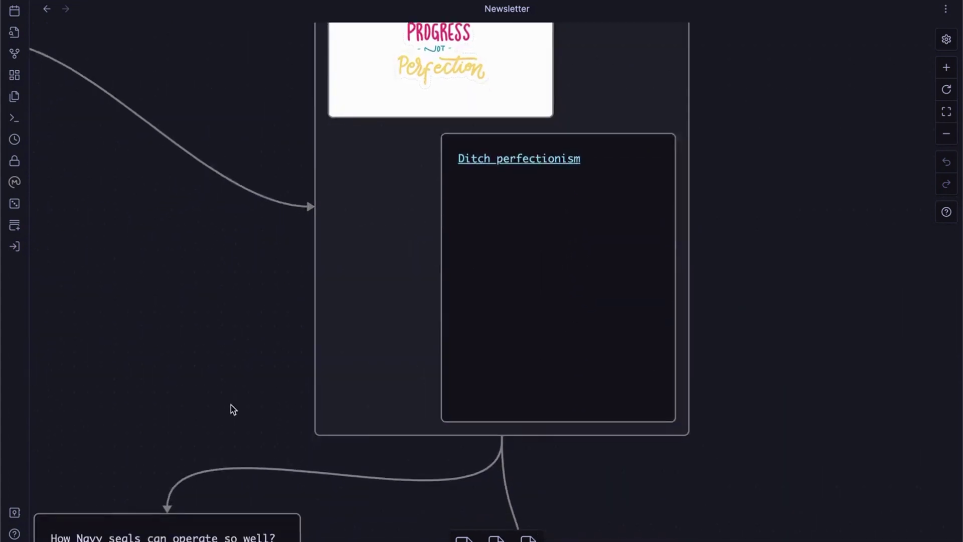
pyautogui.scroll(-5, 230, 405)
pyautogui.hscroll(-4, 230, 405)
pyautogui.click(231, 405)
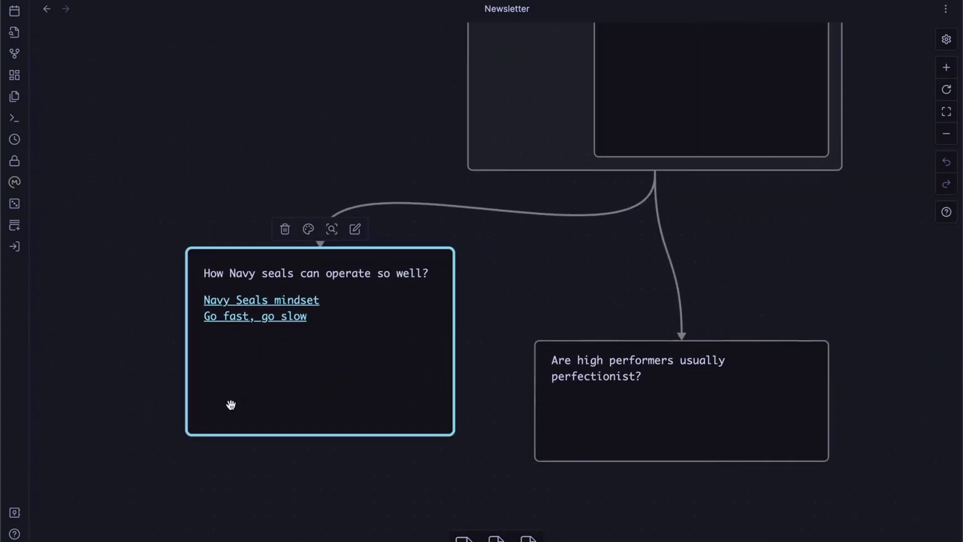
pyautogui.scroll(-2, 231, 405)
pyautogui.hscroll(-7, 230, 405)
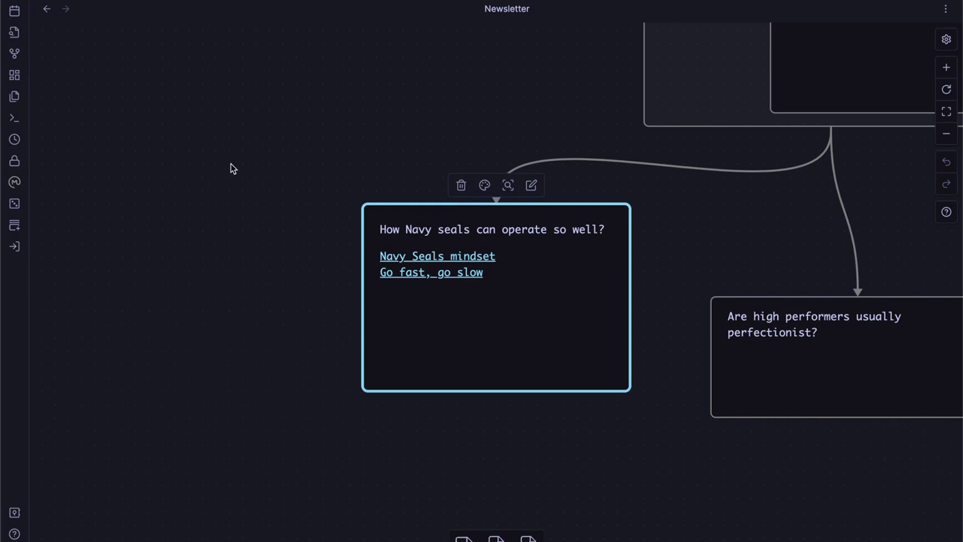
# Navigate back through history to the YT - Use of Canvas mind map.
pyautogui.click(47, 10)
pyautogui.click(47, 9)
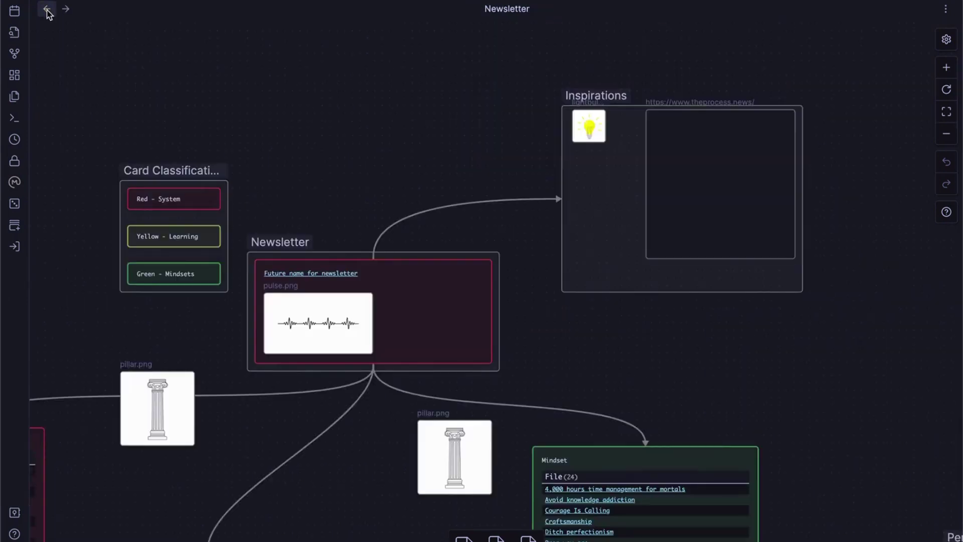
pyautogui.click(66, 9)
pyautogui.hscroll(5, 400, 259)
pyautogui.scroll(3, 399, 260)
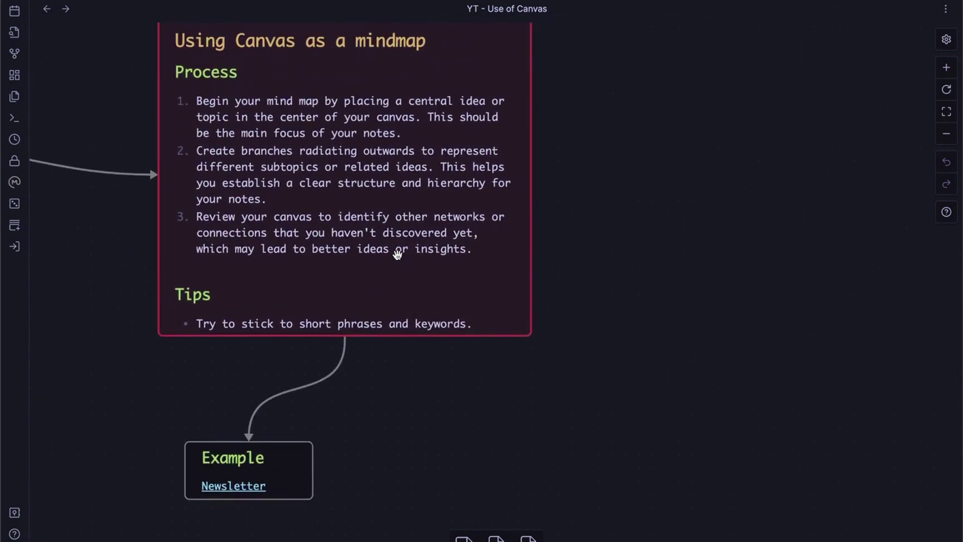
# Expand the Using Canvas as a mindmap card to show all four Tips.
pyautogui.click(387, 266)
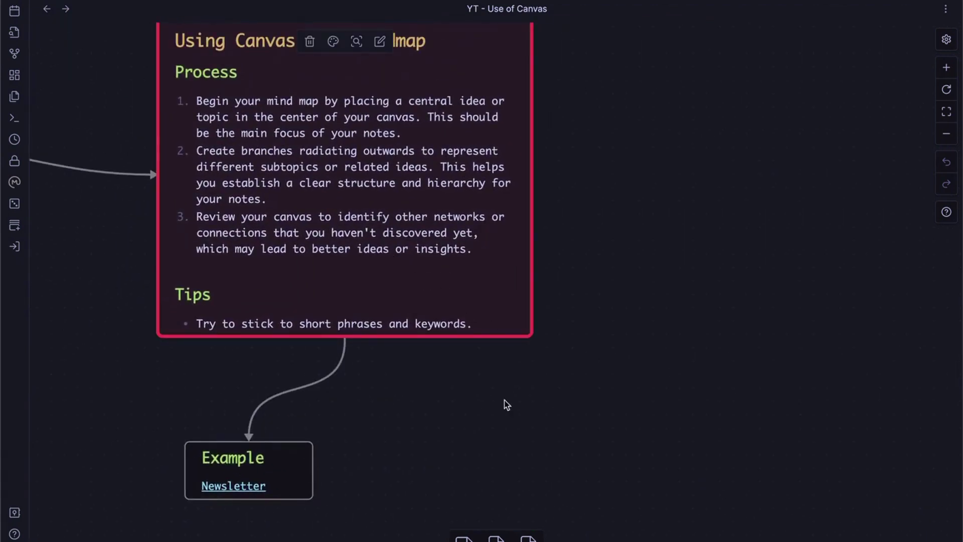
pyautogui.scroll(2, 456, 397)
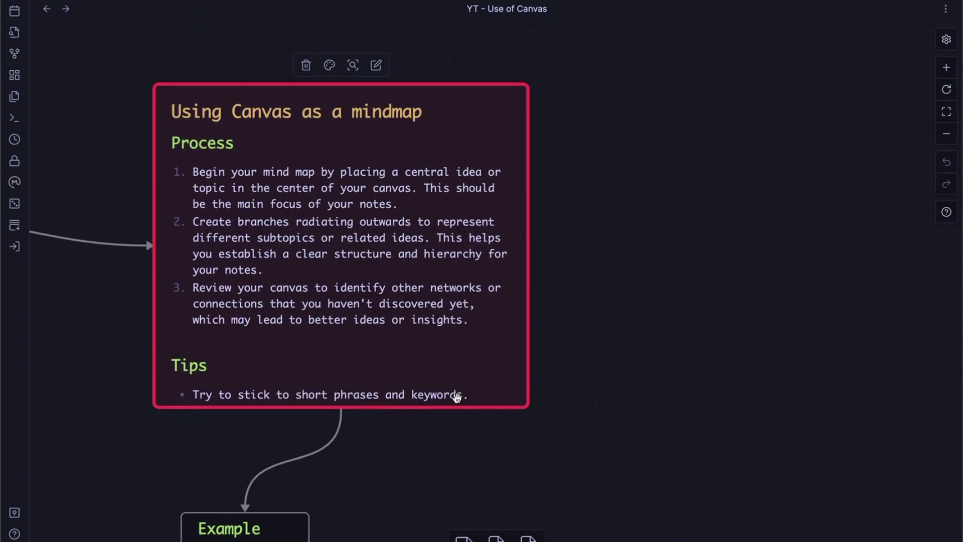
pyautogui.doubleClick(286, 336)
pyautogui.scroll(-3, 286, 336)
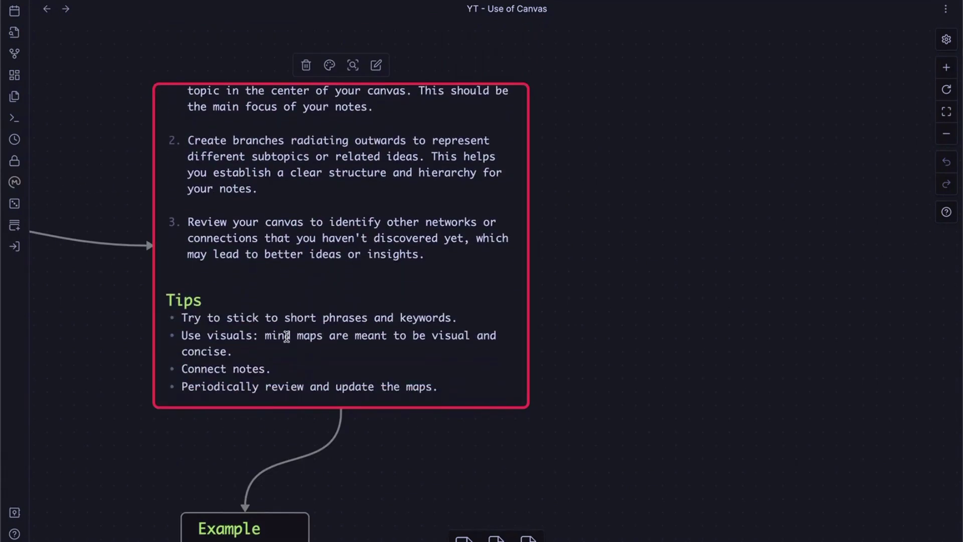